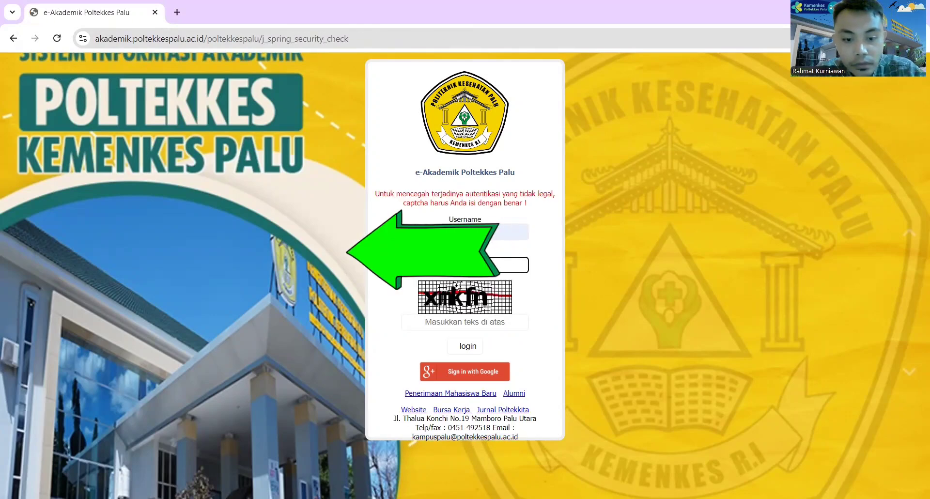
- Complete the captcha field with the characters shown in the image and log in to the academic system
left_click(438, 323)
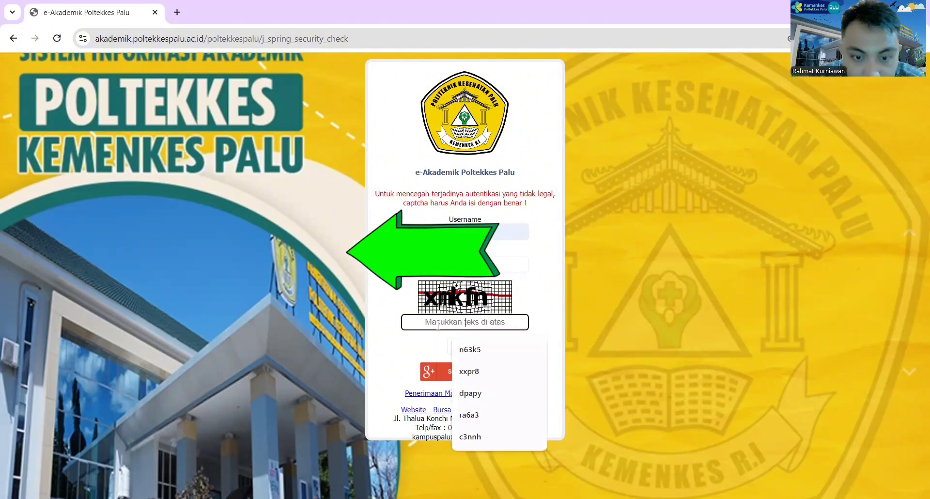
type("xm")
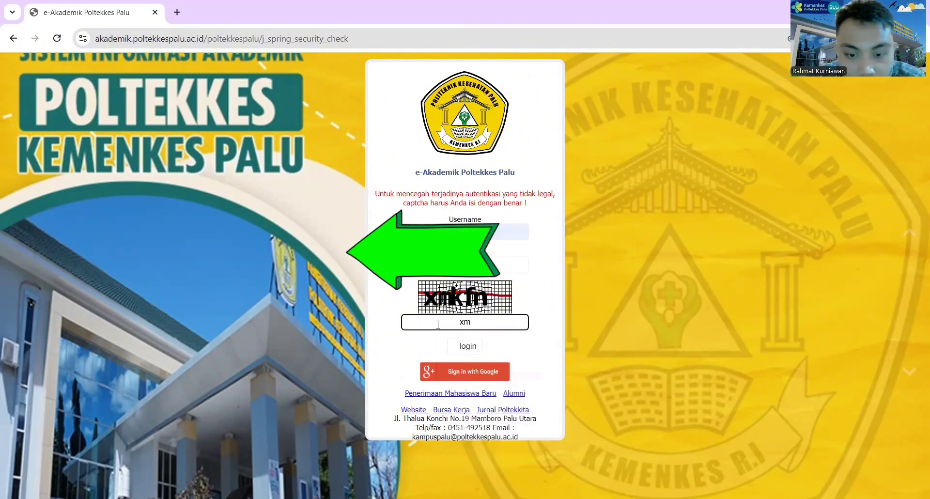
type("kfn")
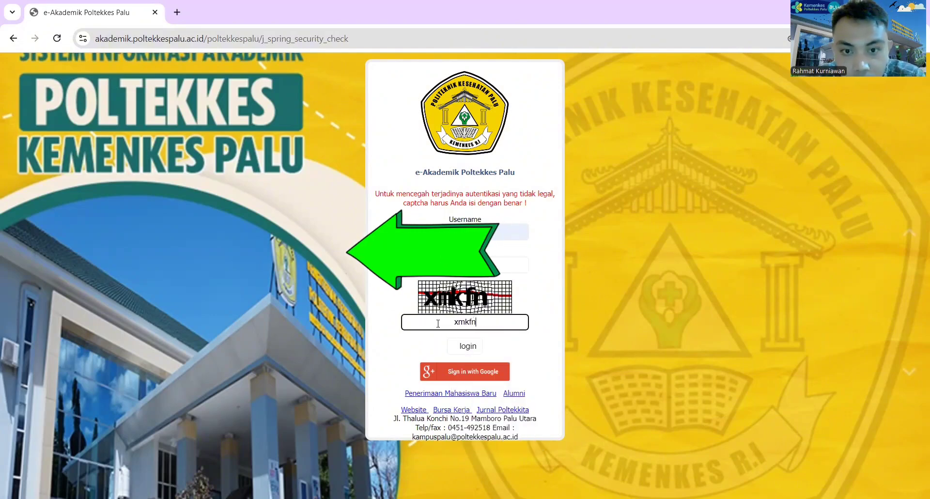
left_click(454, 354)
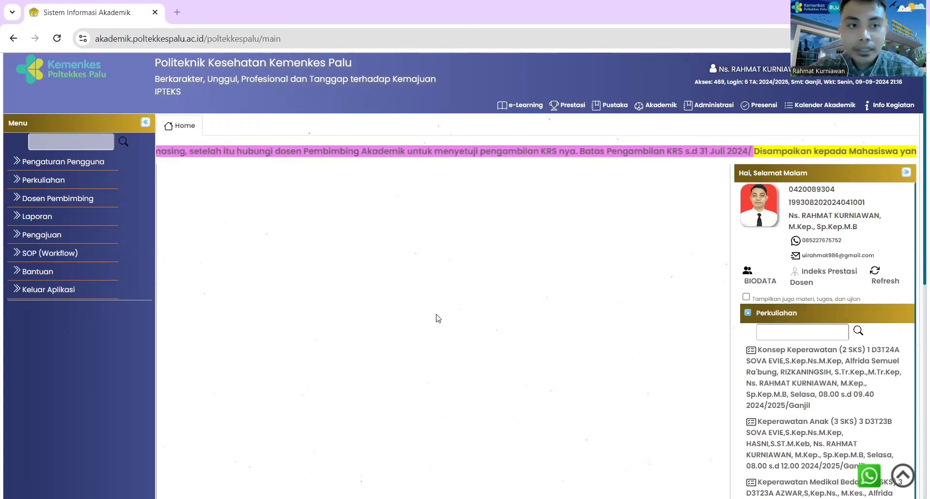
- In Aktifitas Perkuliahan, expand the Keperawatan Anak class 3 D3T23A and open its agenda
left_click(55, 182)
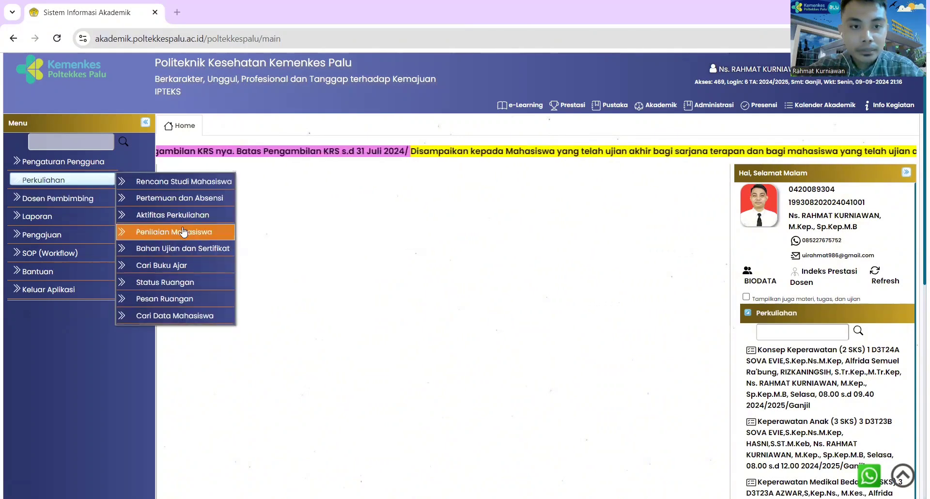
left_click(181, 215)
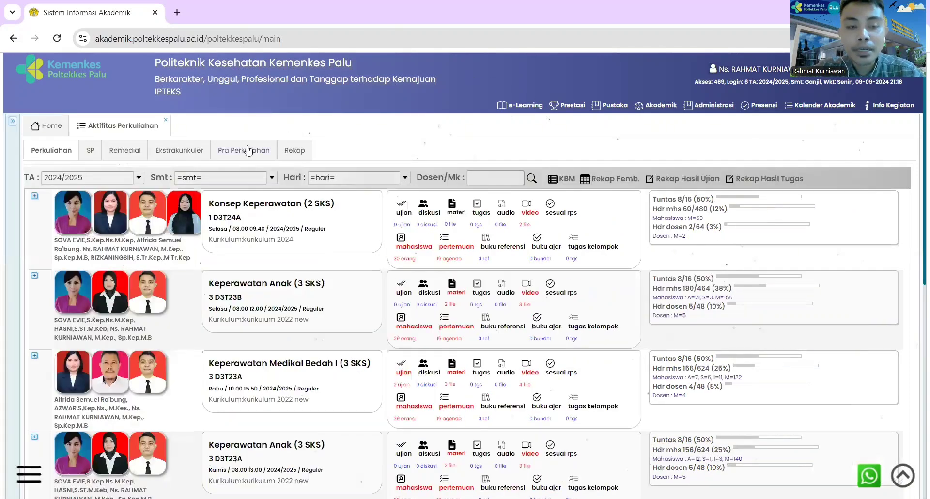
scroll(378, 149, "down", 1)
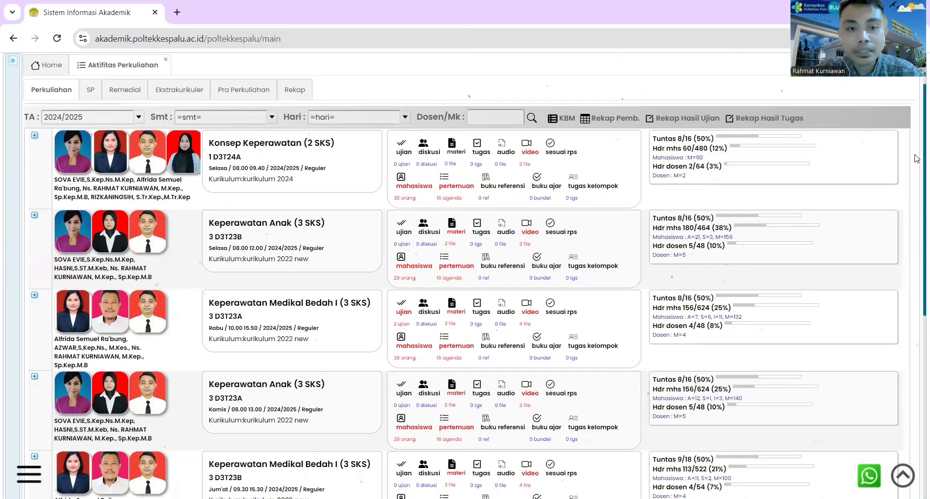
scroll(917, 158, "down", 3)
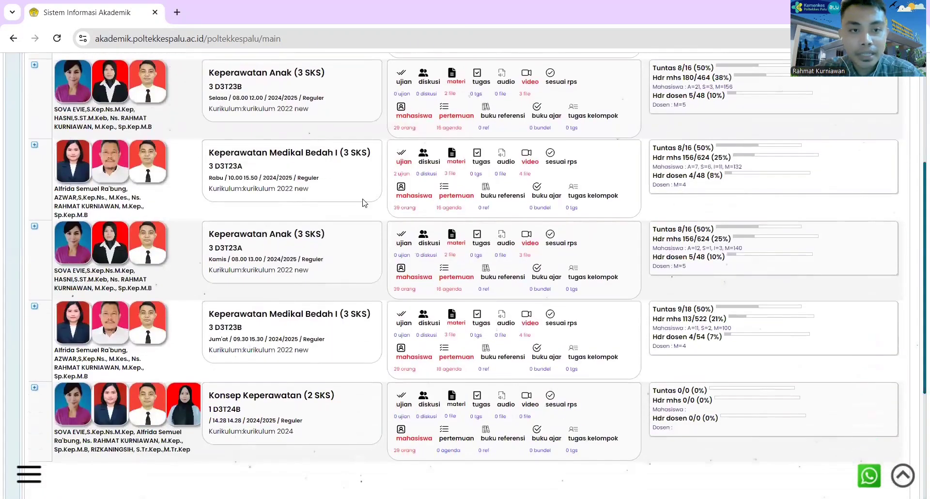
left_click(34, 227)
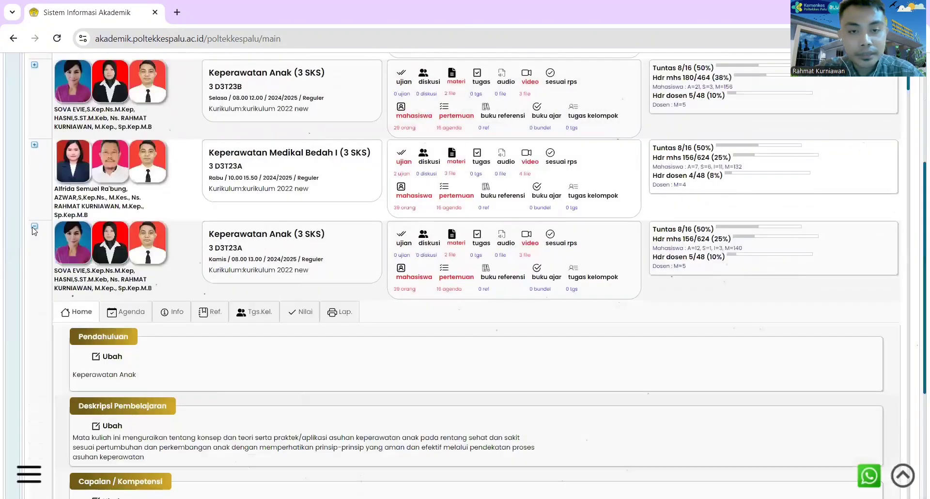
left_click(130, 316)
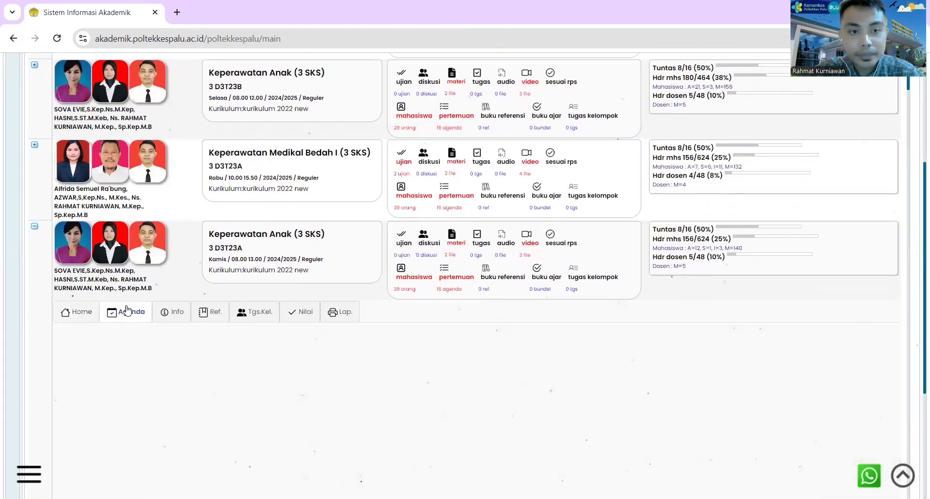
- Go to the last meeting (16, UAS) of the class agenda and open its exams
scroll(917, 288, "down", 1)
scroll(917, 288, "down", 4)
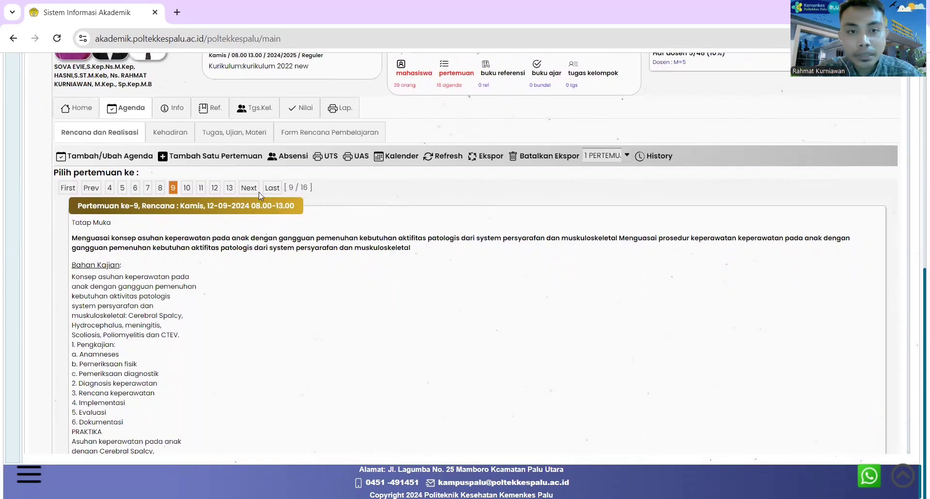
left_click(272, 188)
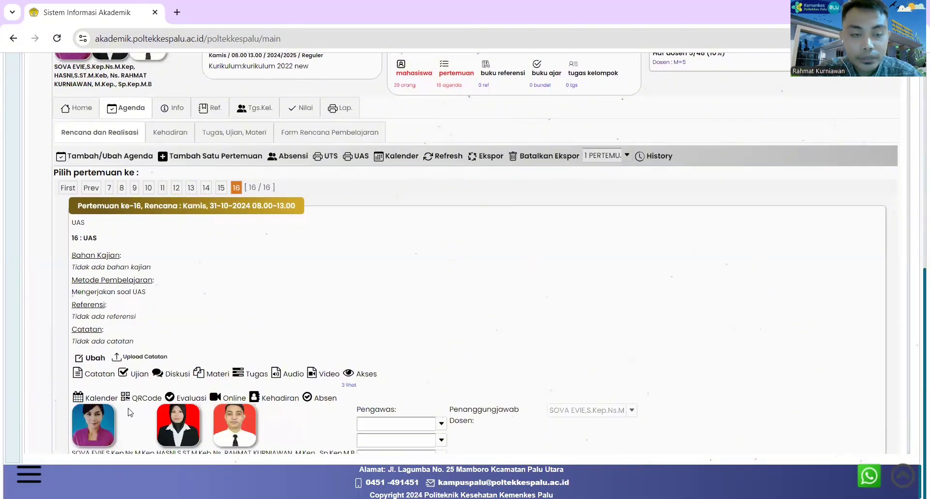
left_click(135, 374)
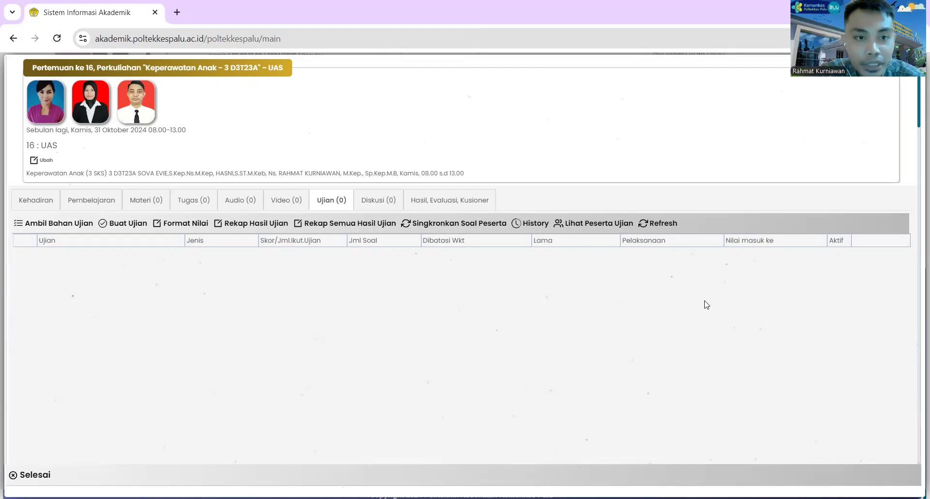
- Start a new exam with the code "KMB 01" and the name "Try Out UKOM Internal"
left_click(115, 225)
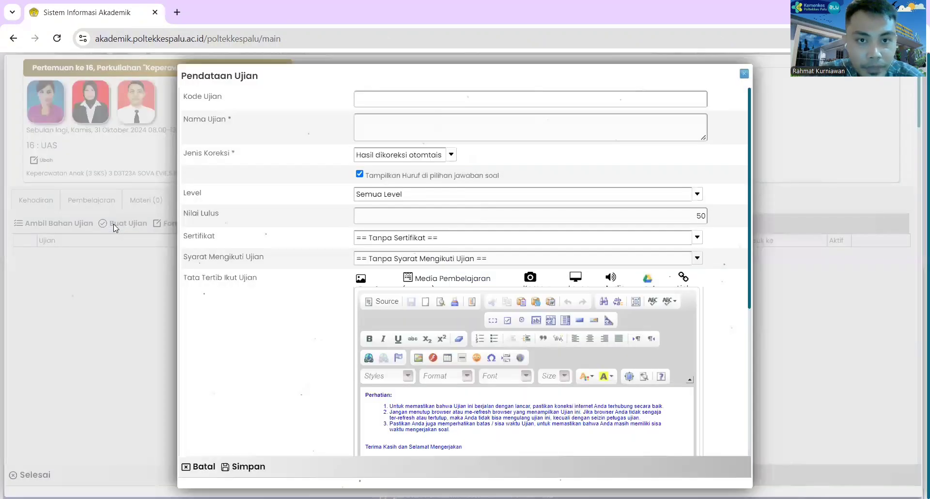
left_click(406, 97)
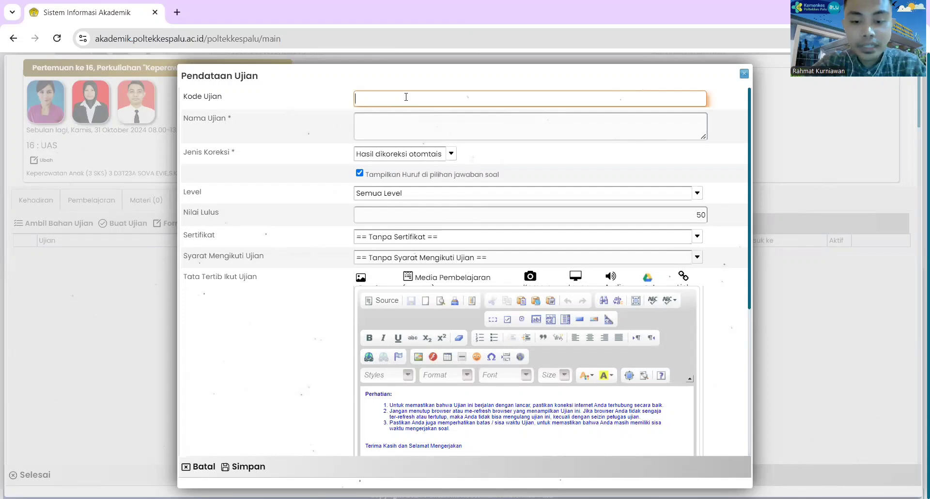
type("KMB")
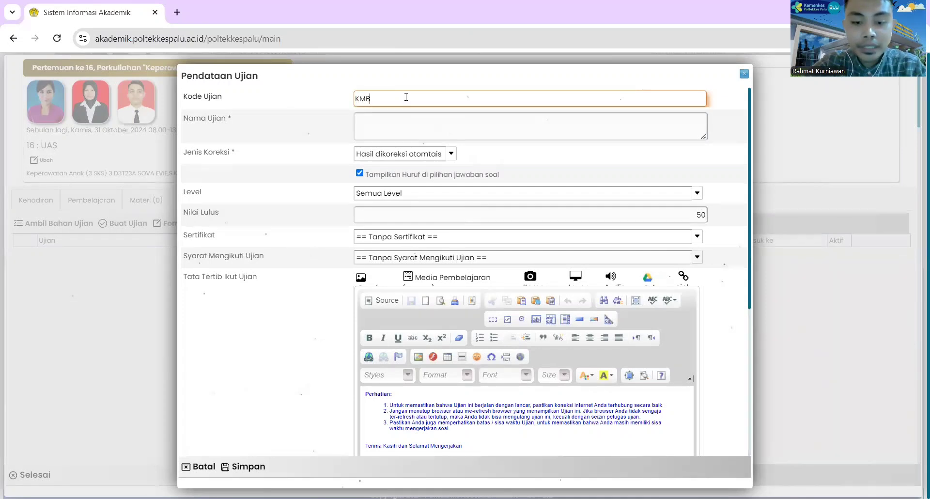
type(" 01")
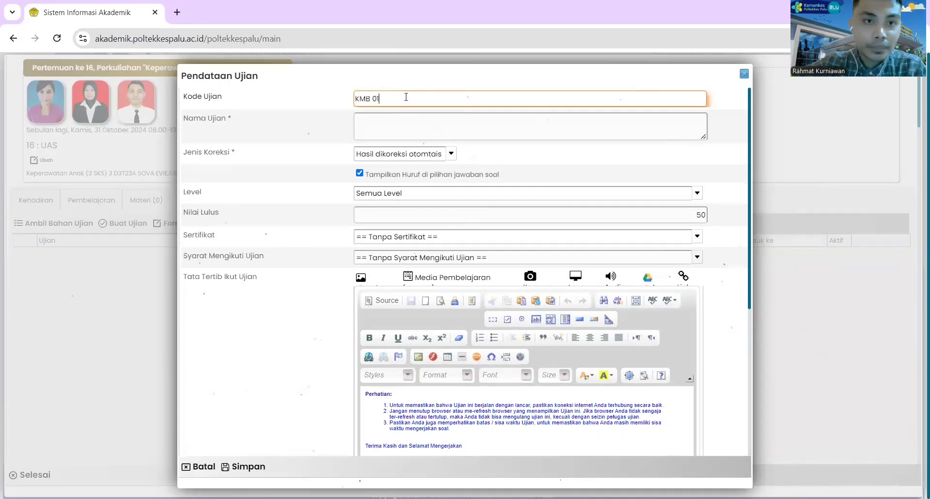
left_click(418, 124)
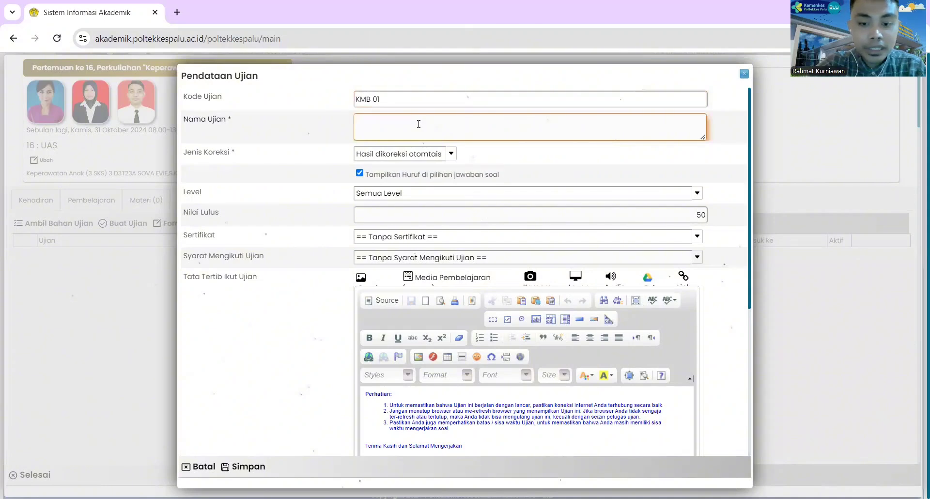
type("Try ")
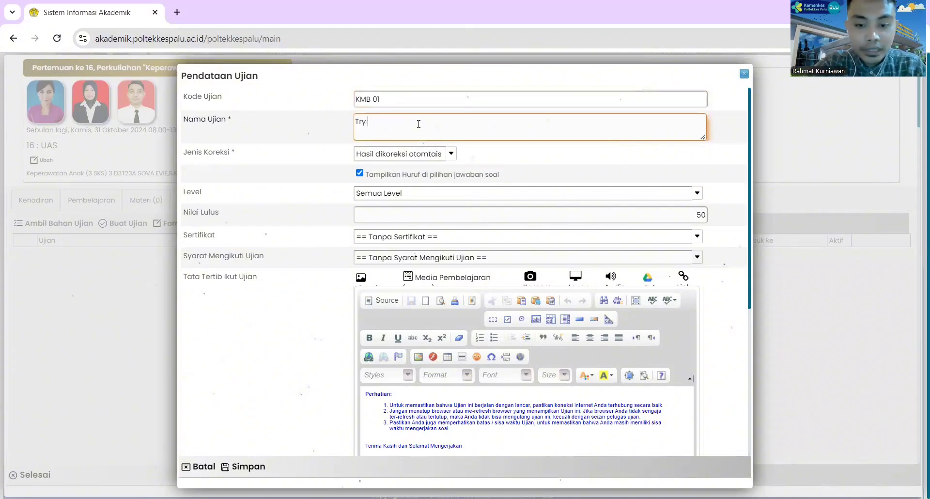
type("Out")
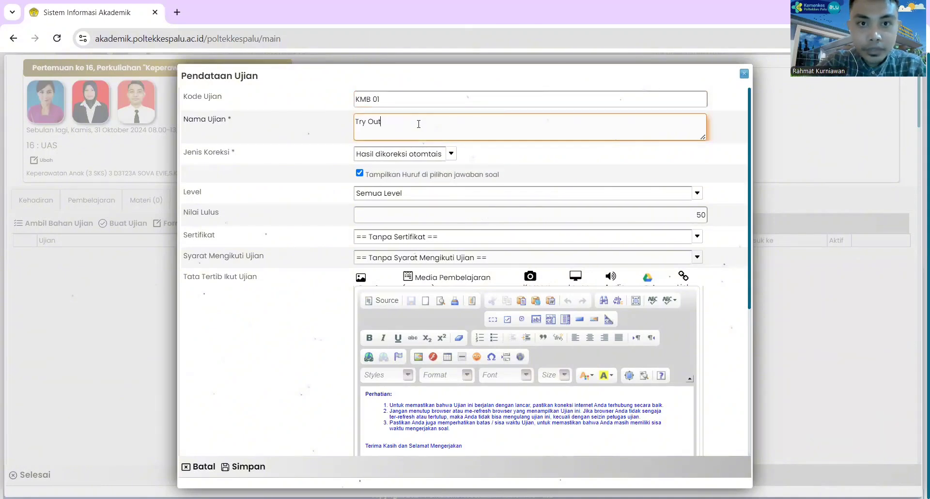
type(" UKOM ")
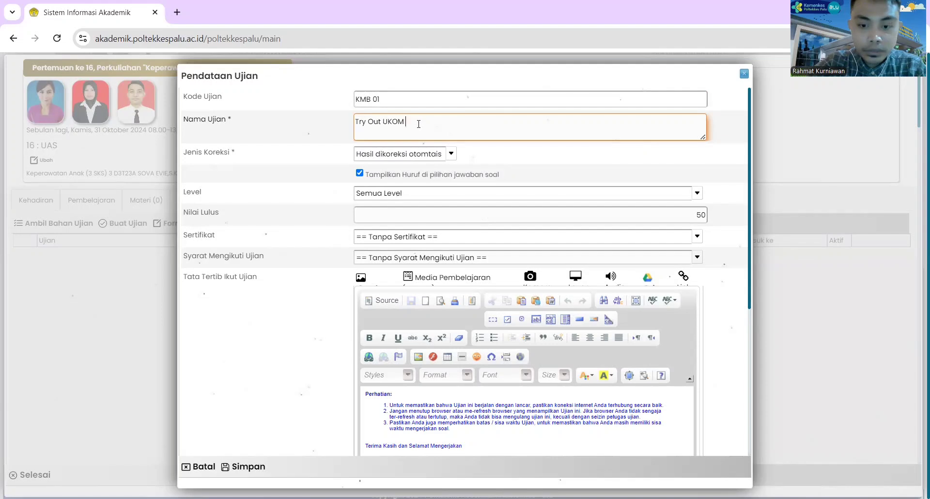
type("Internal")
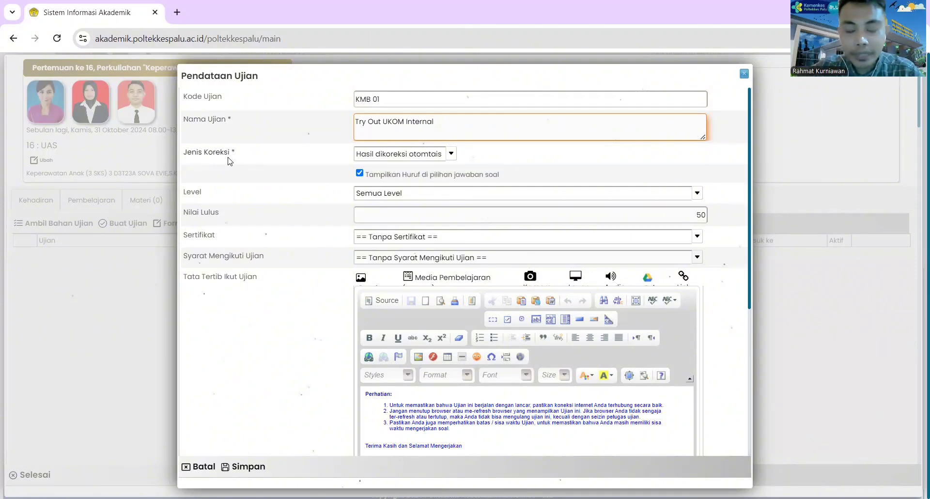
- Choose automatic correction (Hasil dikoreksi otomtais) for the exam and set the passing score (Nilai Lulus) to 70
left_click(451, 156)
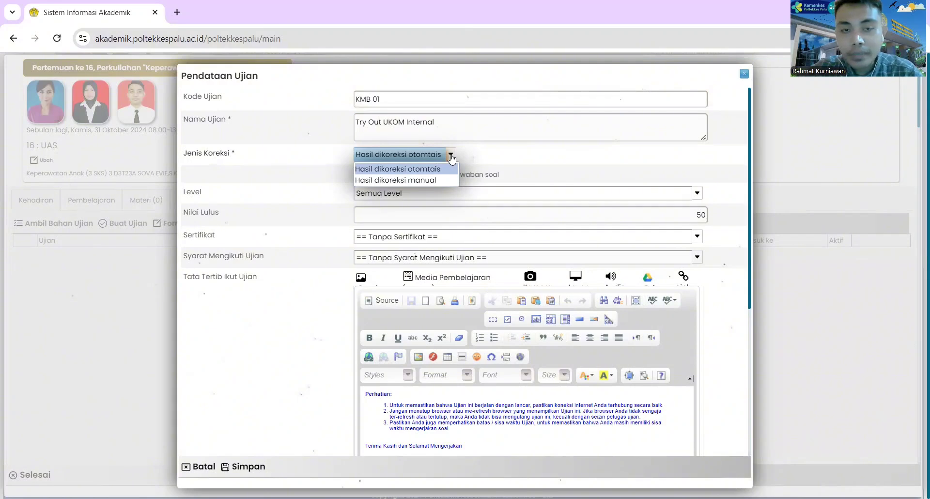
left_click(426, 168)
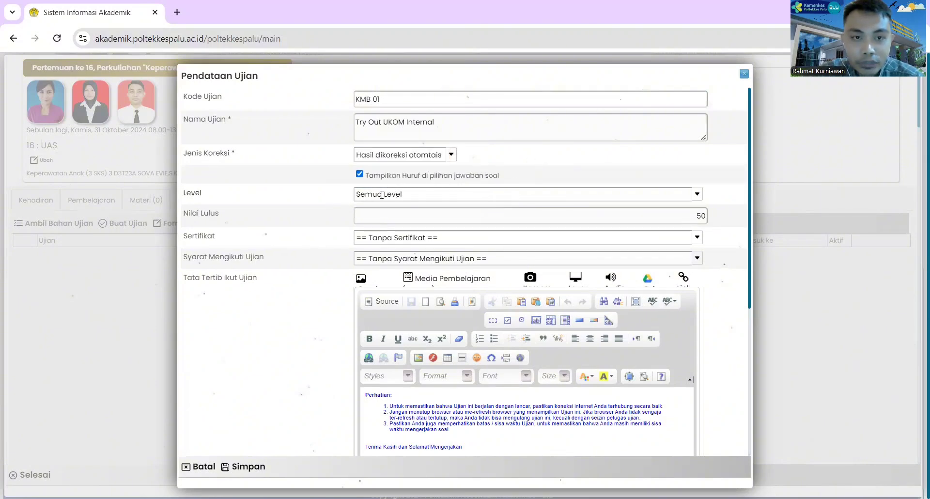
left_click(687, 214)
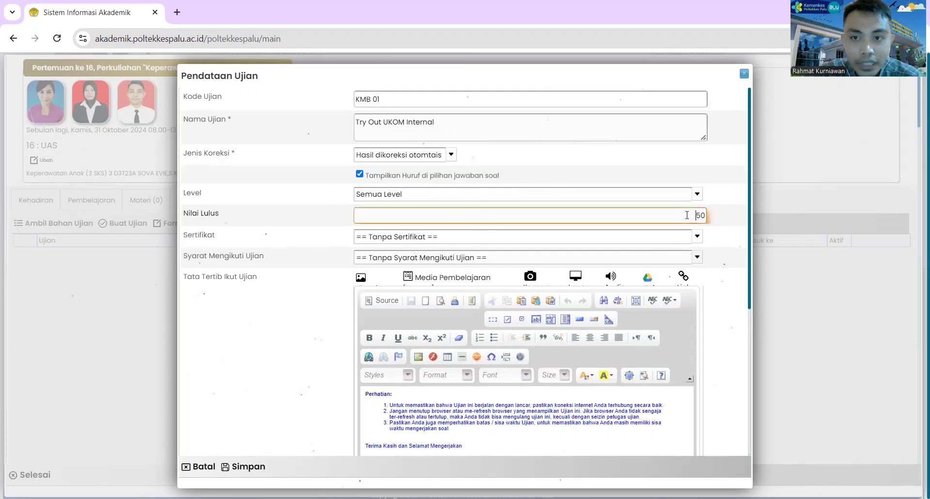
left_click_drag(687, 215, 706, 215)
type("7")
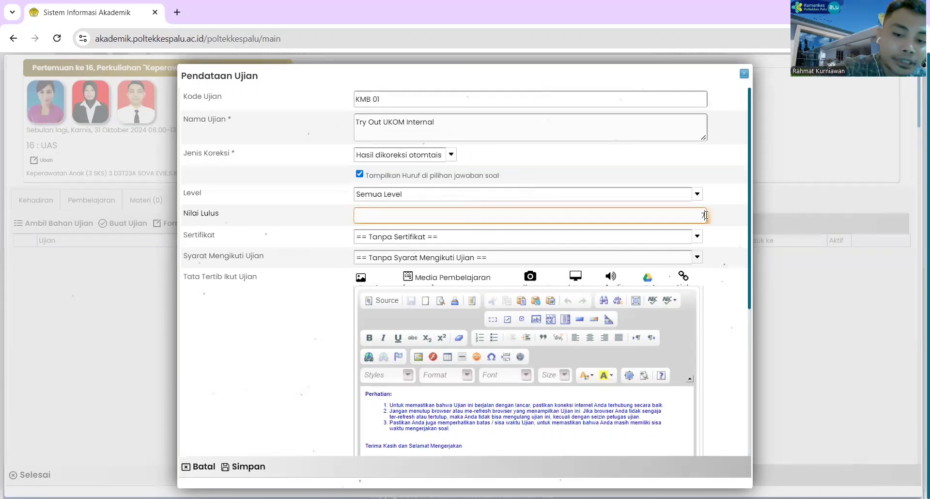
type("0")
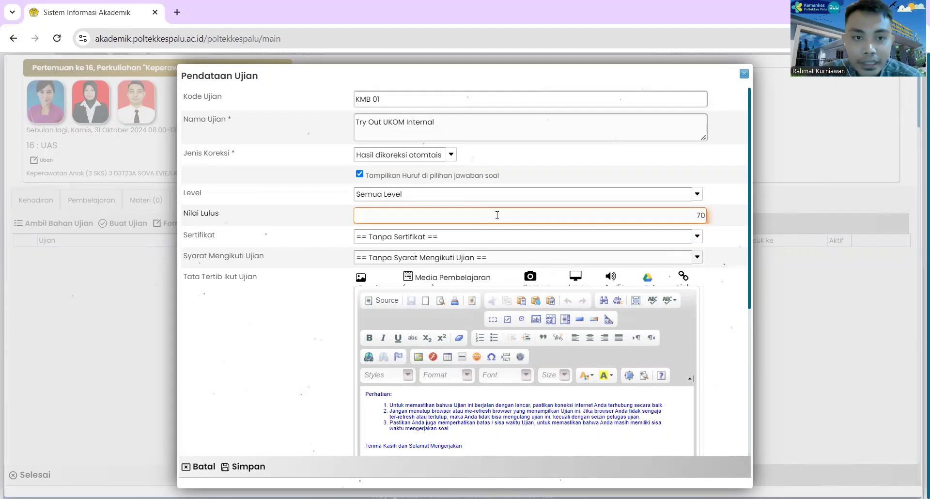
- Keep the exam's certificate option at Tanpa Sertifikat and save the exam
left_click(405, 236)
left_click(405, 236)
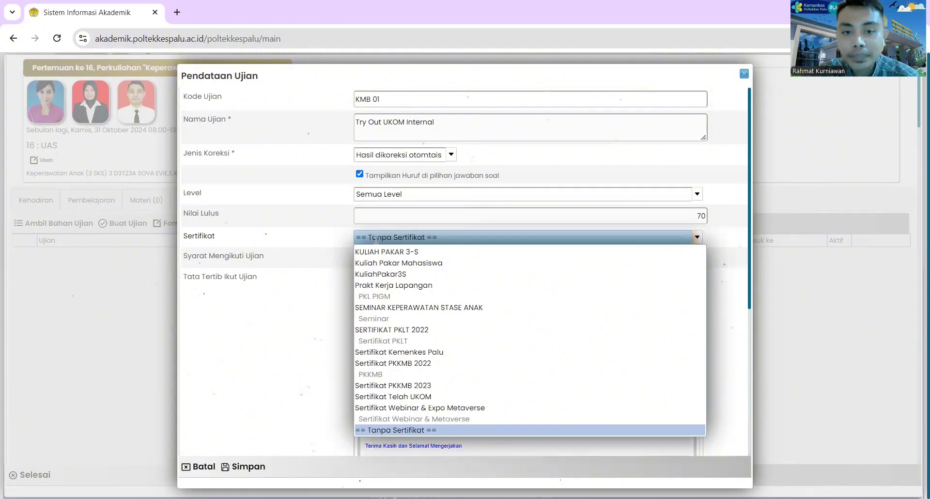
left_click(413, 430)
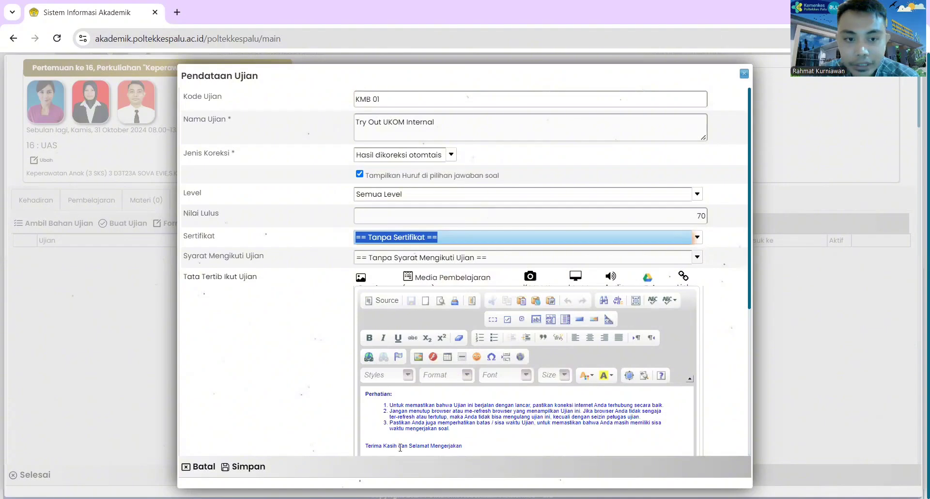
left_click(245, 472)
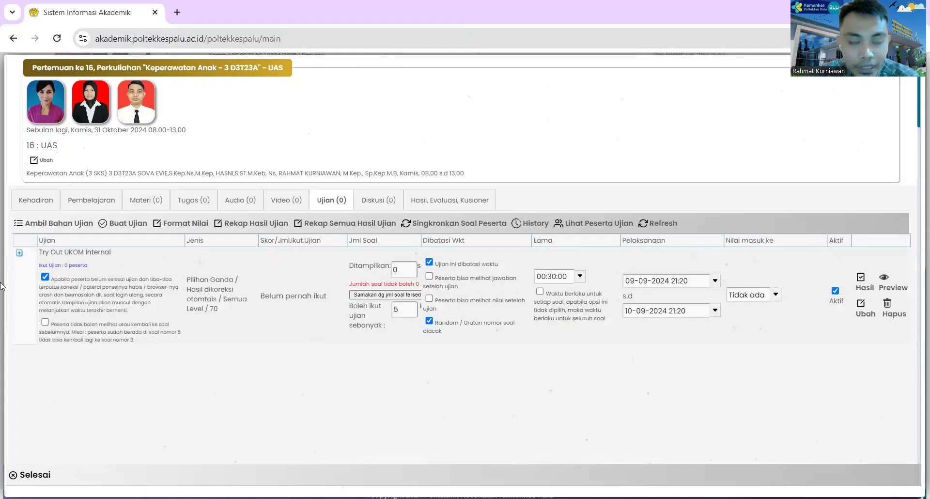
- Expand the Try Out UKOM Internal exam and start a new question in its question list
left_click(20, 253)
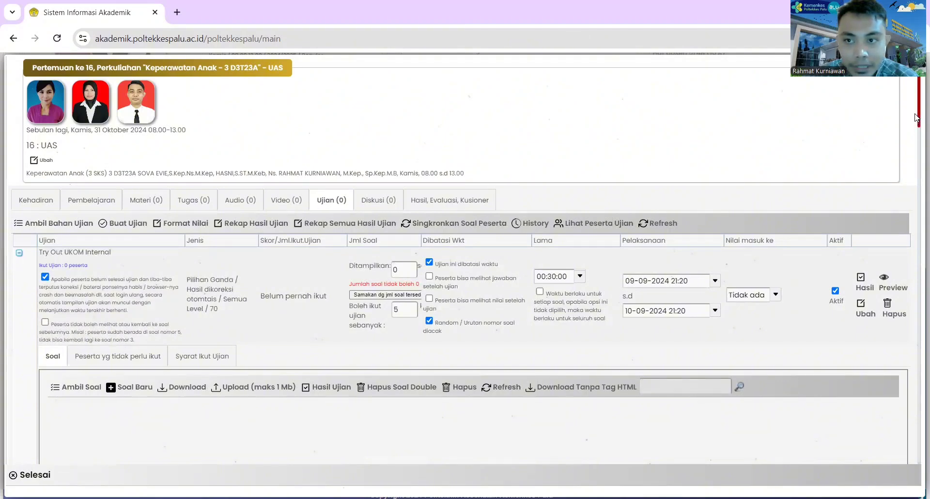
left_click_drag(916, 117, 916, 158)
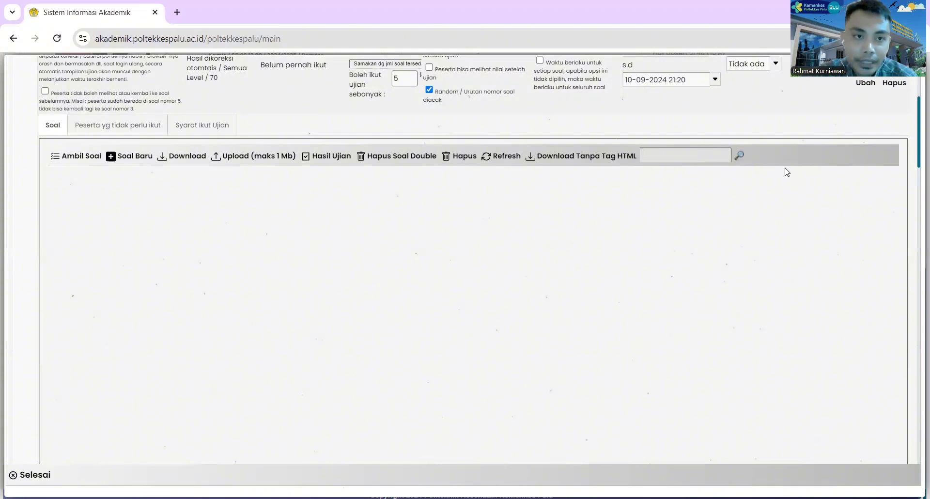
left_click(124, 161)
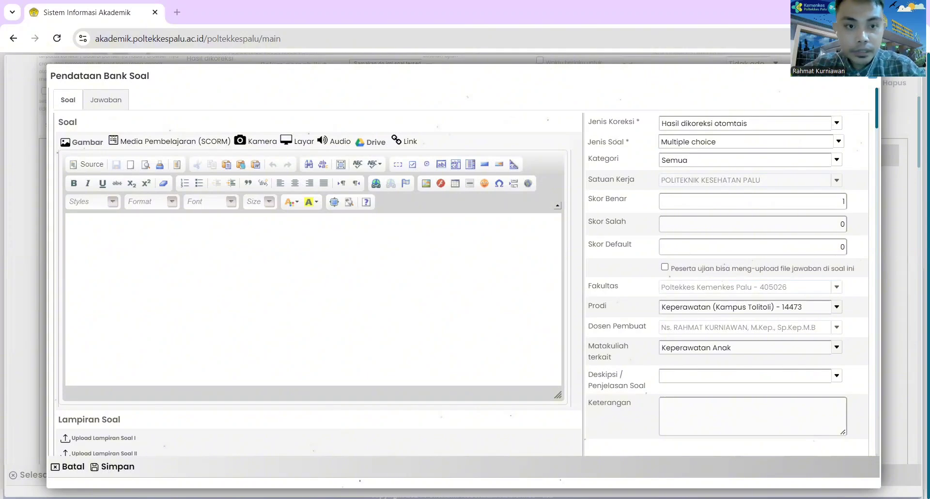
- Fill in the question with the 35-year-old woman's gynecology case and the ethical-principle question, removing the "Pertanyaan soal" line
left_click(170, 271)
type("Seorang Perempuan 35 tahun datang ke poliklinik ginekologi untuk berkonsultasi masalah reproduksi. Hasil pemeriksaan fisik pasien dicurigai adanya keganasan pada organ internal reproduksi, dan meminta kepada perawat merahasiakan kepada suami dan anak-anaknya. Pertanyaan soal Apakah prinsip etik yang tepat pada kasus tersebut ?")
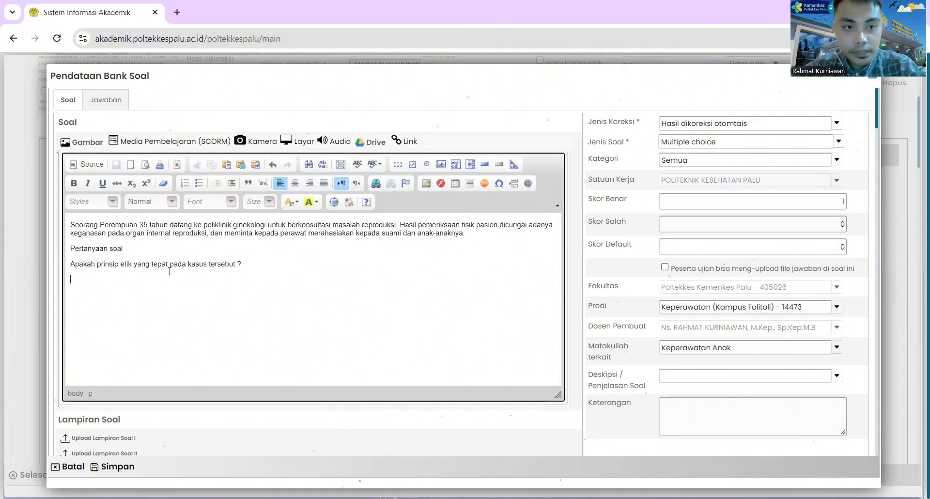
left_click_drag(127, 249, 71, 249)
key("BackSpace")
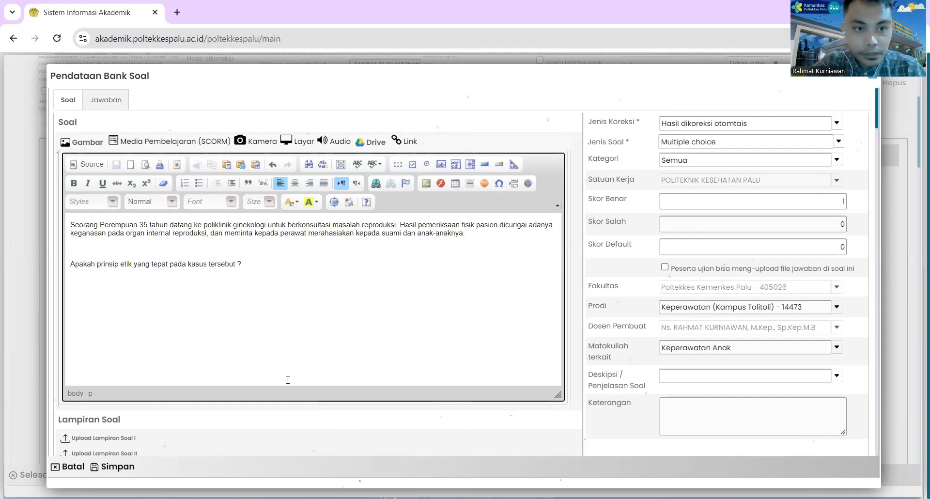
- Join the case description and the ethical-principle question into one paragraph, and enter "Justice" as answer A
key("Delete")
key("BackSpace")
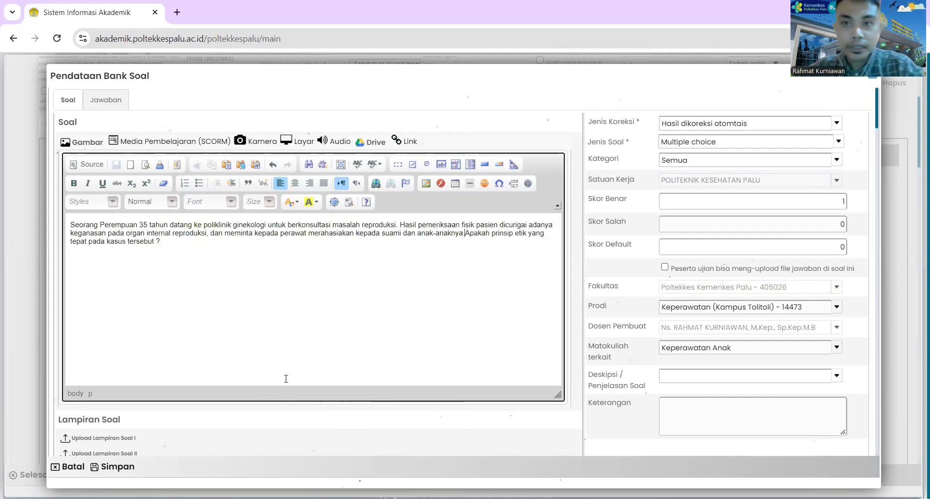
left_click(103, 104)
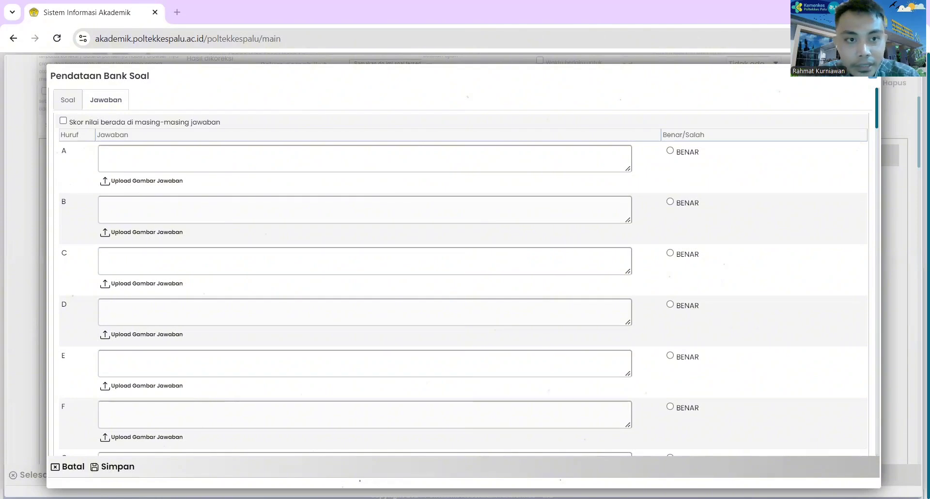
left_click(141, 155)
type("Justice")
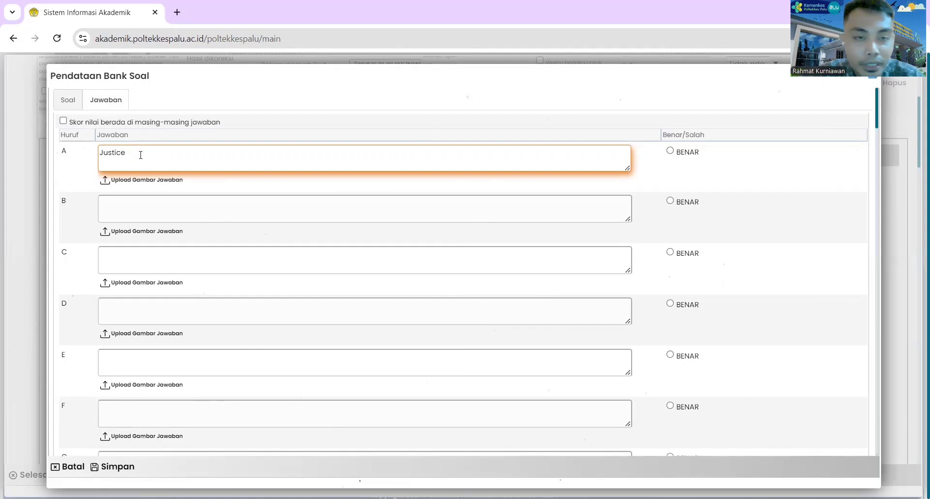
- Enter "Confidentiality" as answer B, without the "B." prefix from the source text
left_click(130, 211)
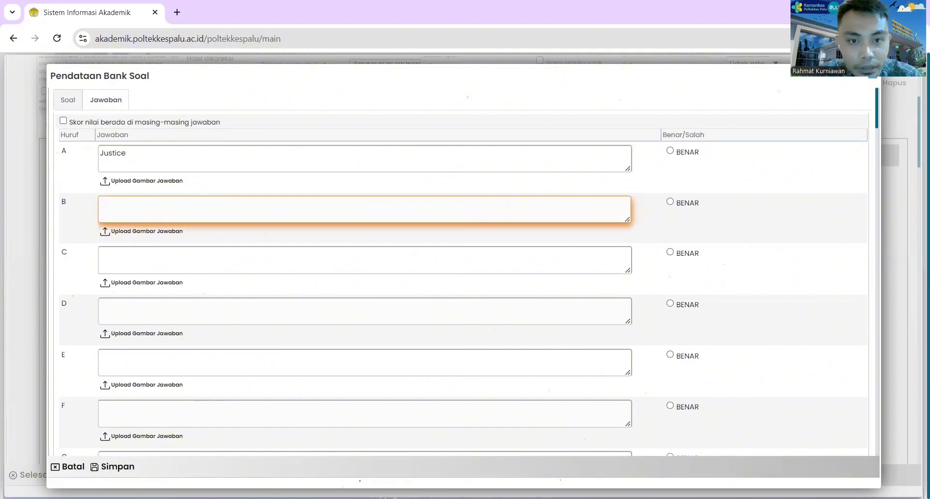
key("alt+Tab")
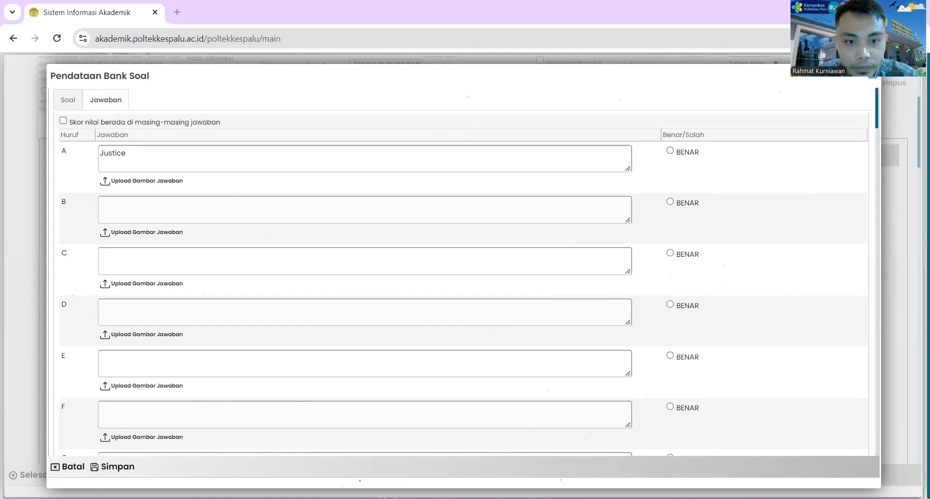
left_click(122, 204)
type("B.  Confidentiality")
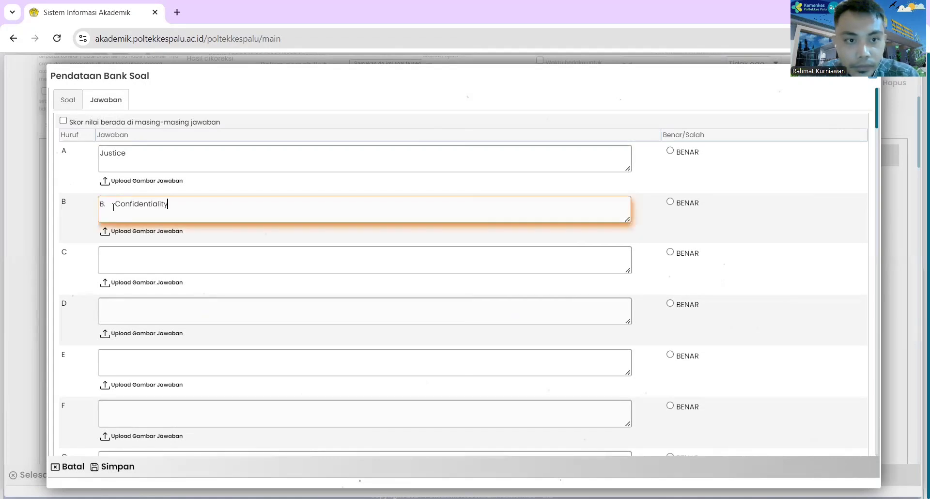
left_click(113, 206)
key("BackSpace")
key("BackSpace")
key("BackSpace")
key("BackSpace")
- Enter "Beneficience" as answer C
left_click(141, 258)
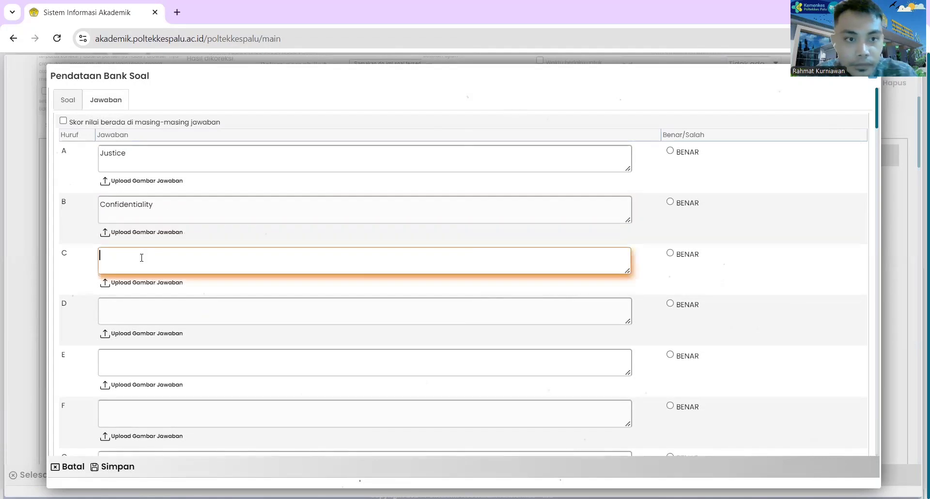
type("Bene")
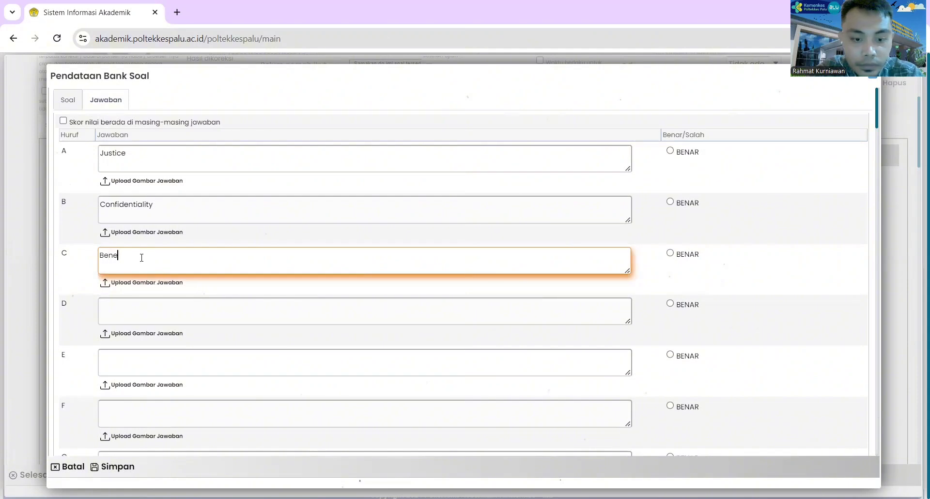
type("fic")
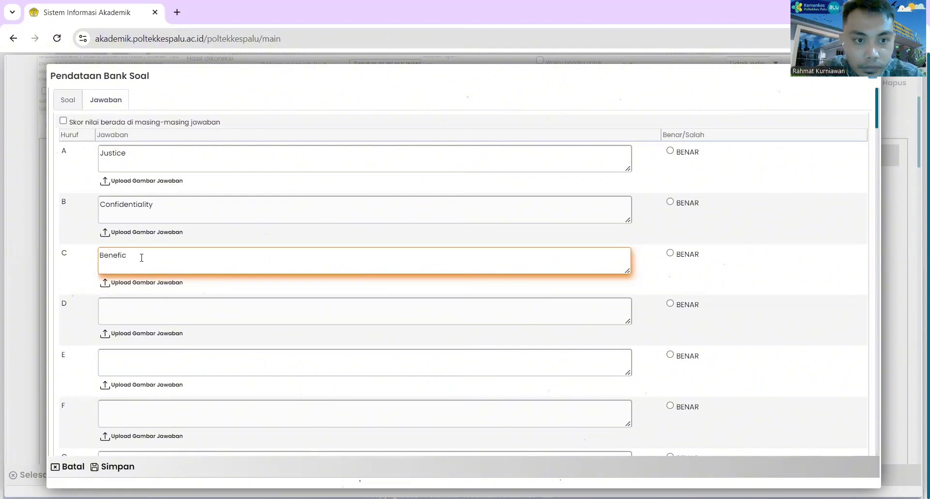
type("ience")
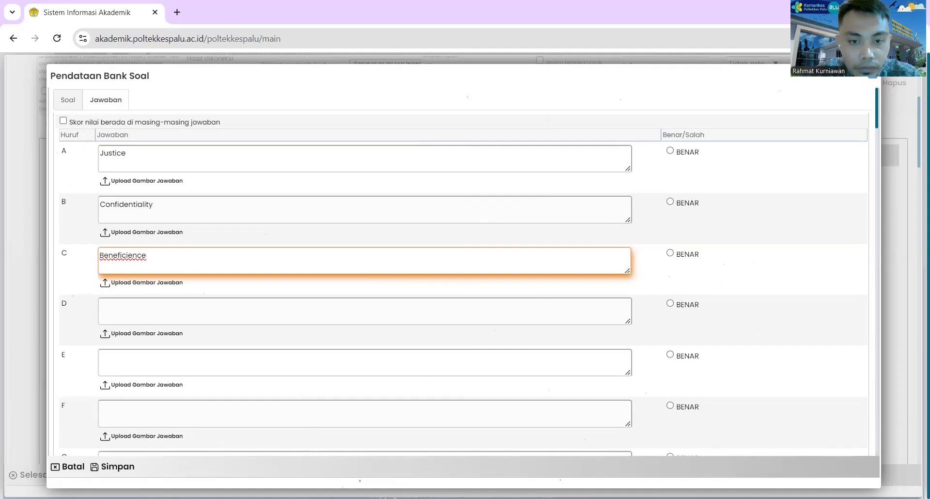
- Enter "Veracity" as answer D, removing the "D." prefix copied from the source text
key("alt+Tab")
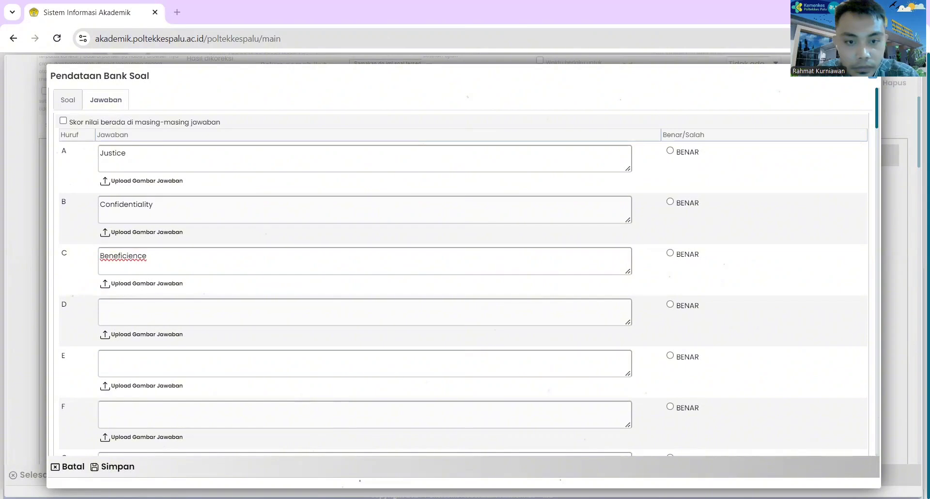
left_click(156, 313)
type("D.\tVeracity")
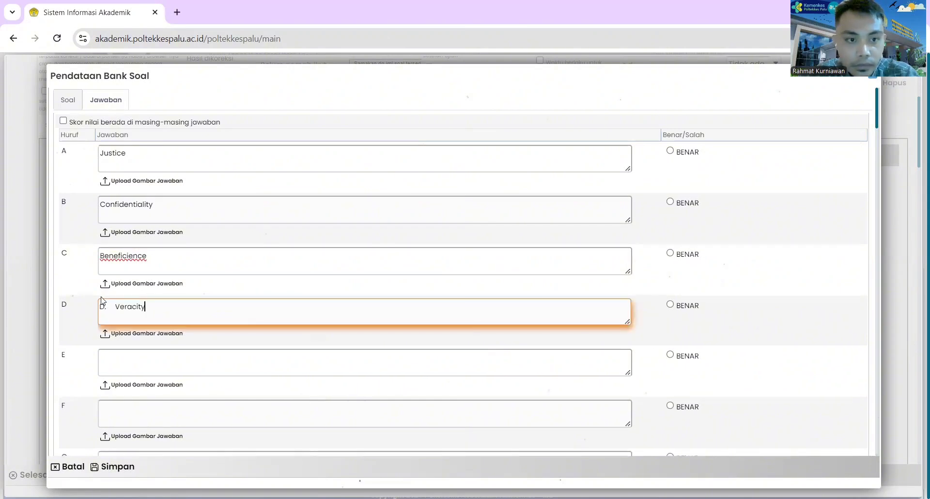
left_click(107, 300)
key("Delete")
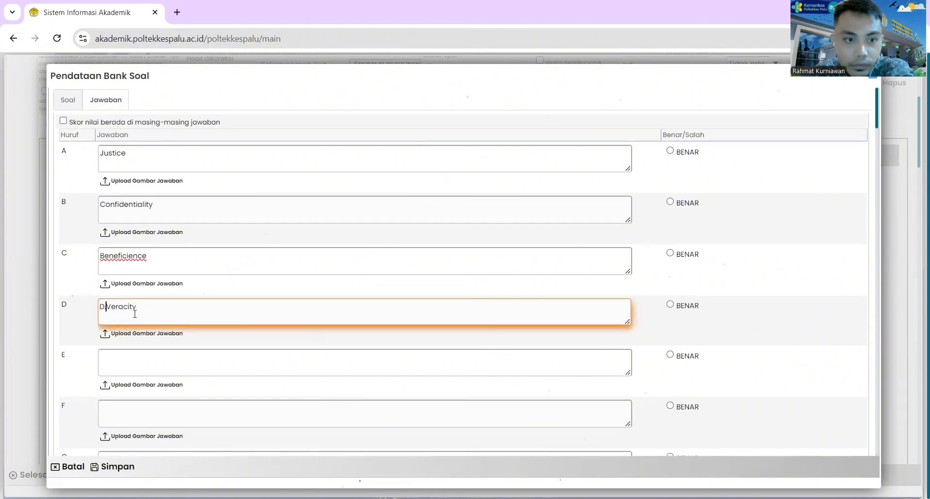
key("BackSpace")
key("BackSpace")
- Enter "Autonomy" as answer E
left_click(132, 360)
type("A")
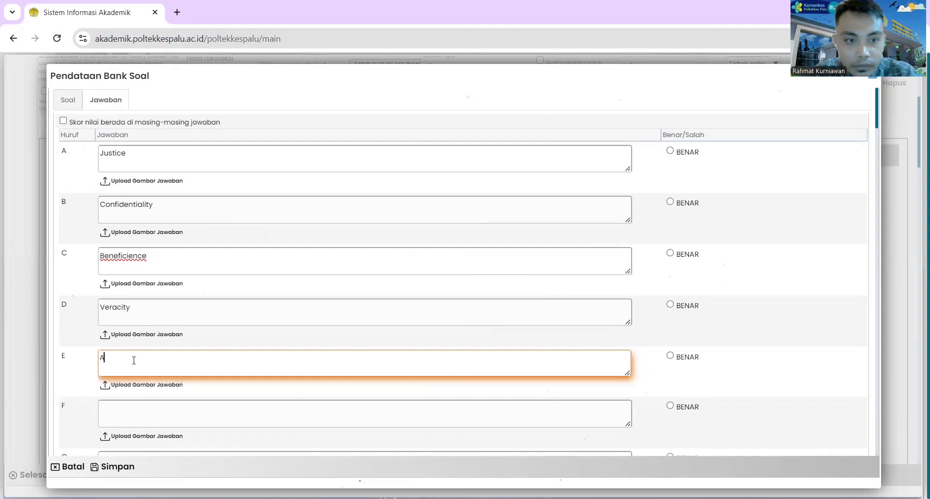
type("utono")
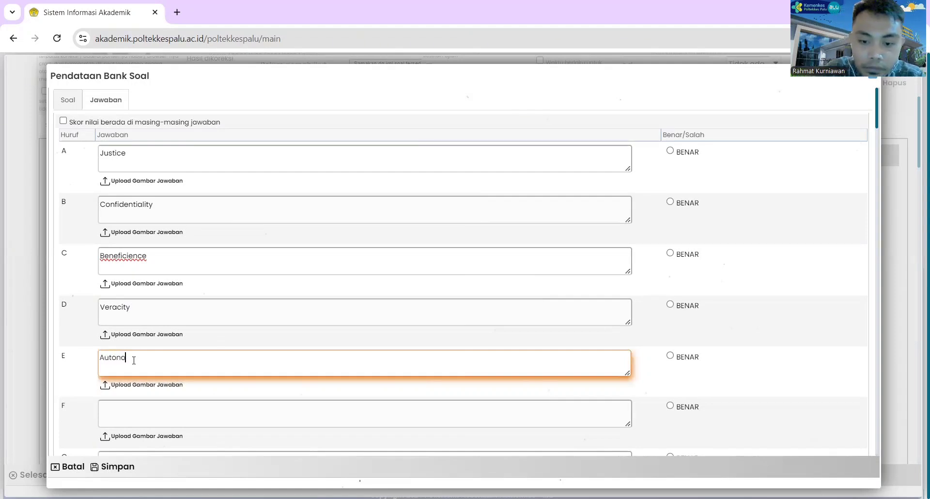
type("my")
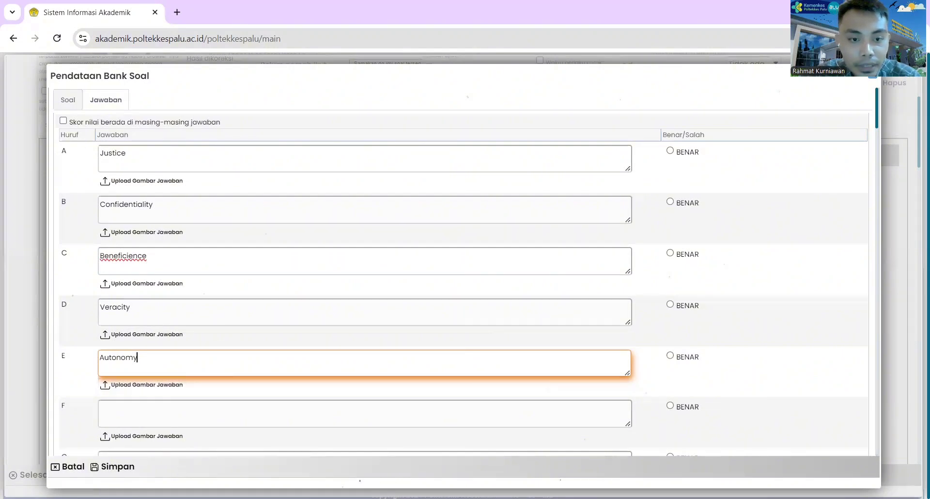
- Check the answer key in the source document and mark answer B, Confidentiality, as correct (BENAR)
key("alt+Tab")
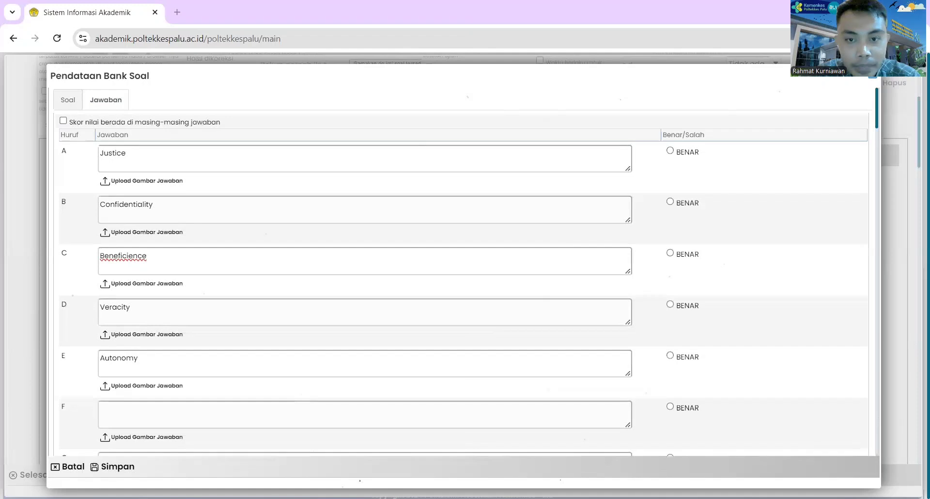
key("alt+Tab")
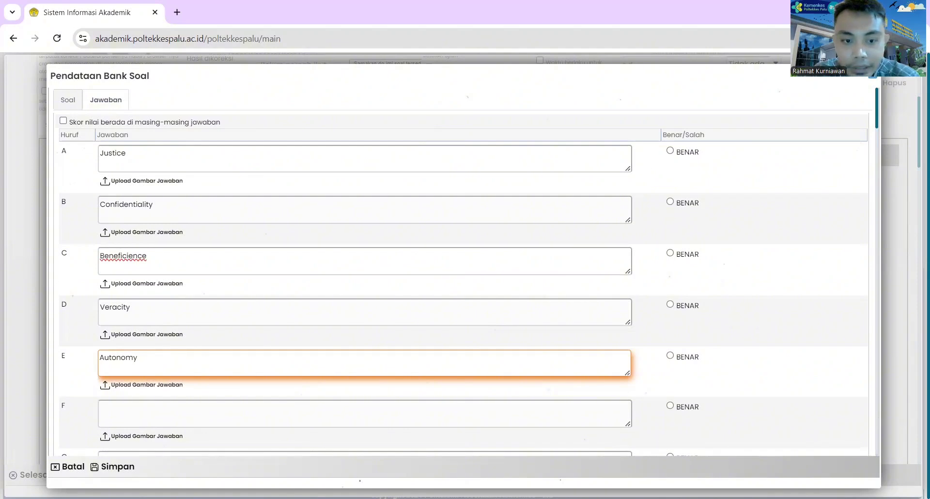
key("alt+Tab")
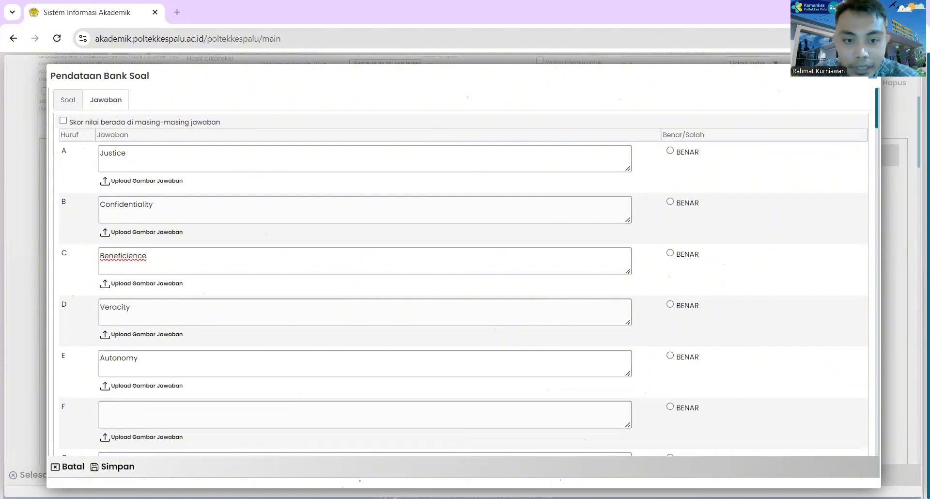
key("alt+Tab")
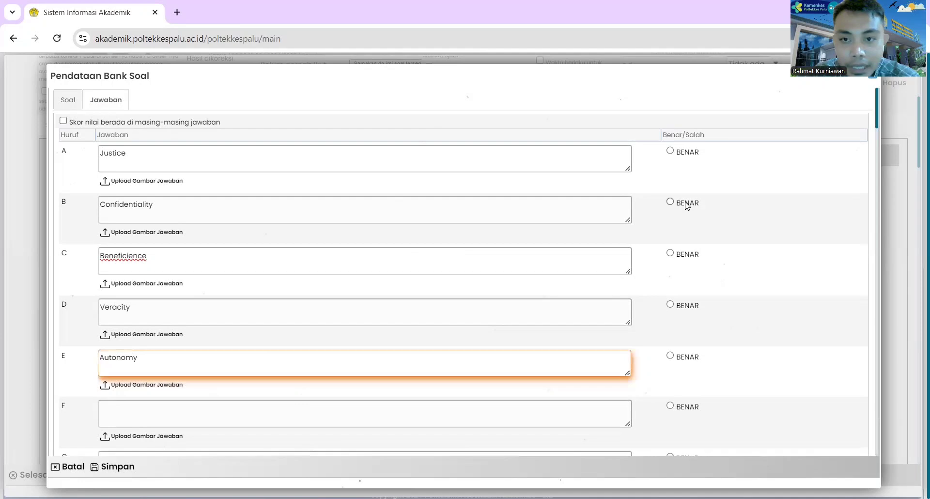
left_click(687, 205)
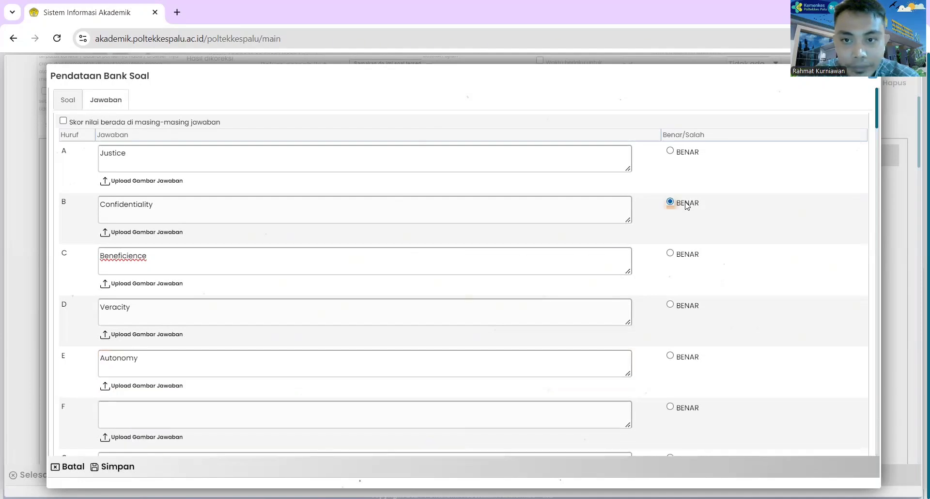
- Go back to the question settings and set the category (Kategori) to KUMPULAN SOAL PROFESI NERS
left_click(68, 102)
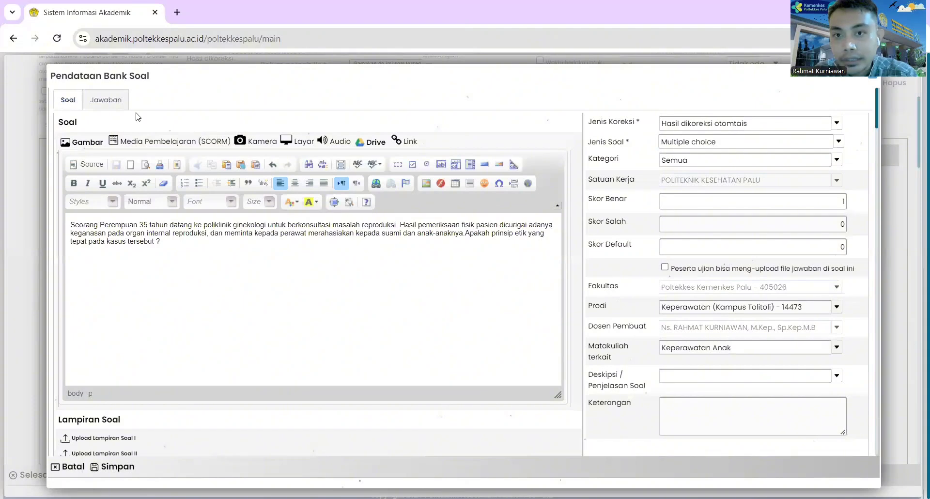
left_click(723, 125)
left_click(744, 139)
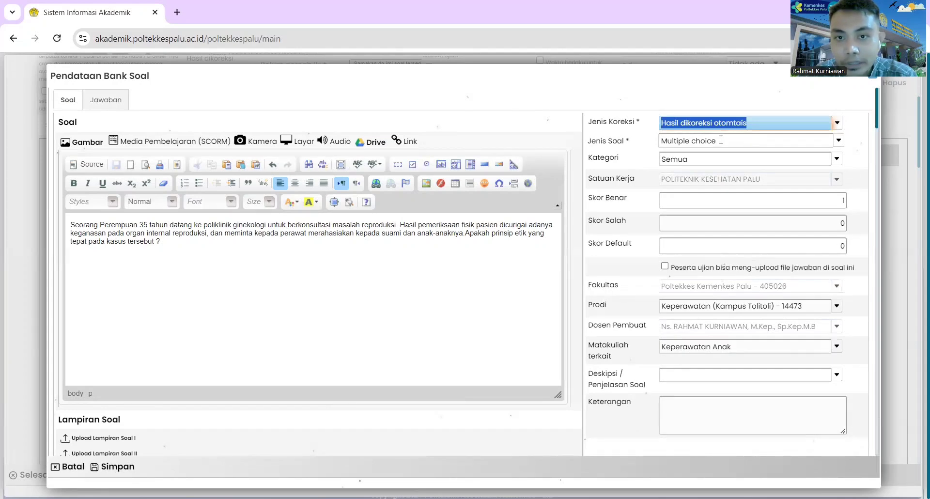
left_click(835, 160)
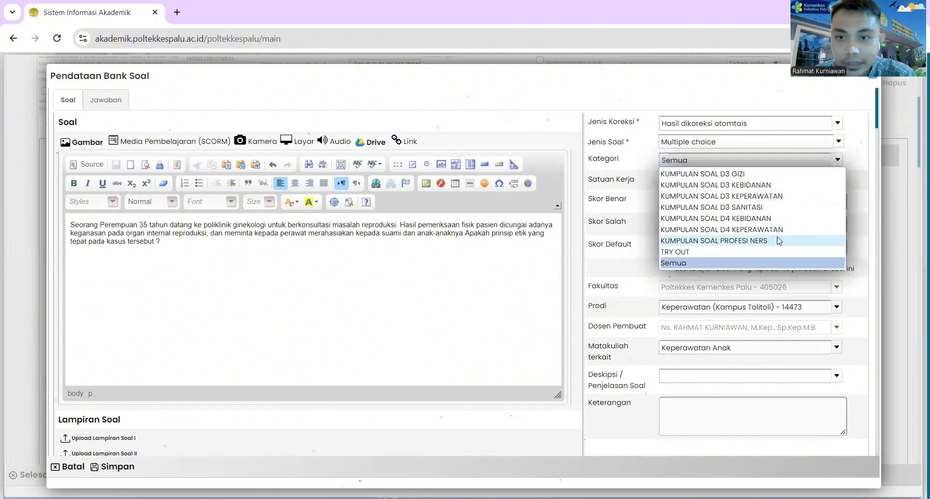
left_click(778, 241)
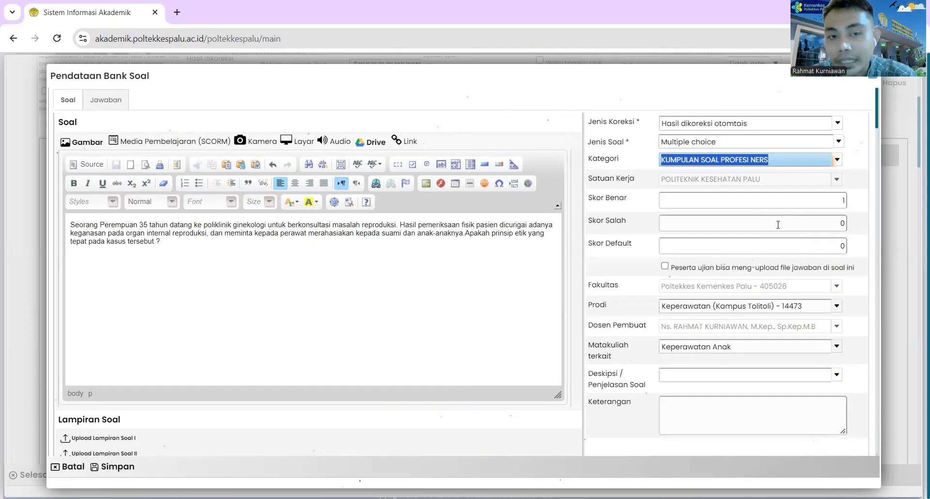
- Keep the correct-answer score at 1 and set the study program (Prodi) to Pendidikan Profesi Ners - 14901
left_click(820, 199)
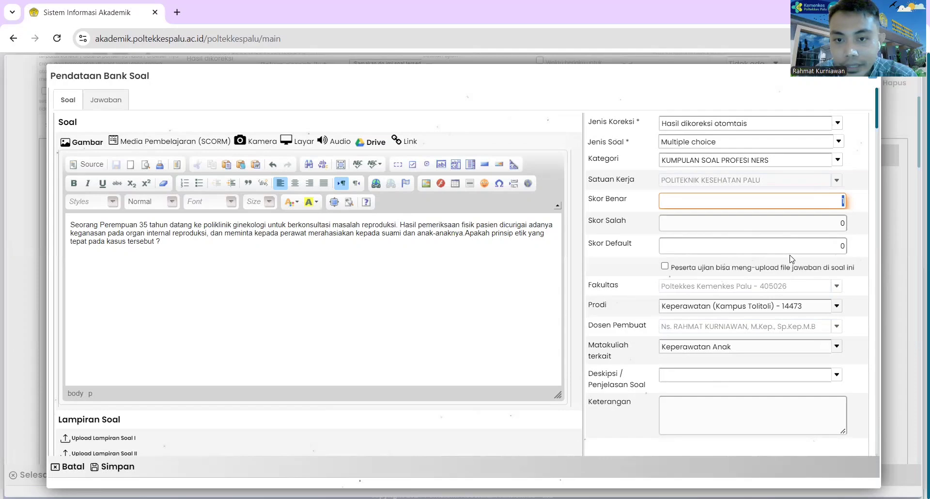
left_click(837, 310)
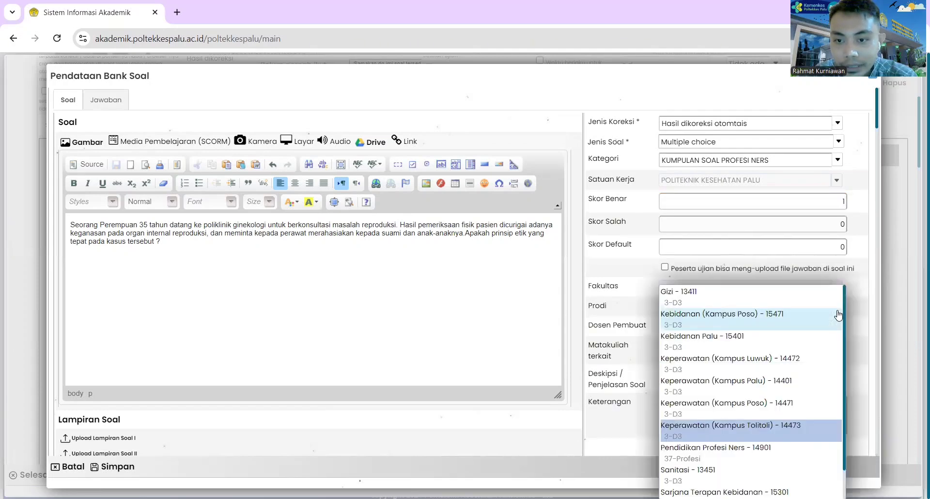
left_click(725, 453)
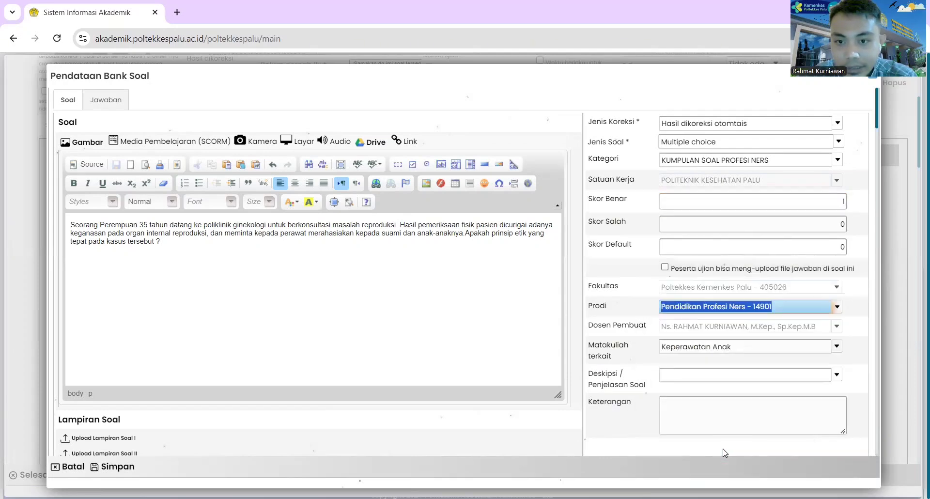
- Enter "Try Out UKOM Internal" as the question's remark (Keterangan) and save the question
left_click(686, 418)
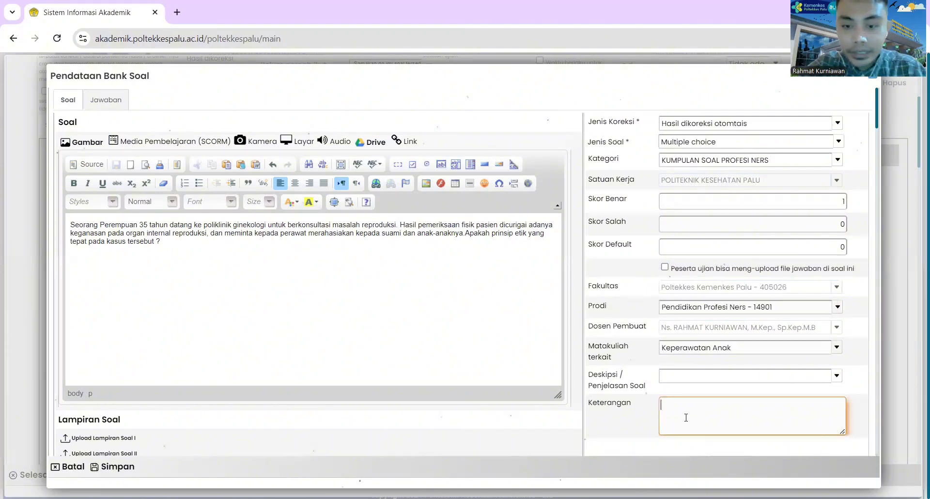
type("T")
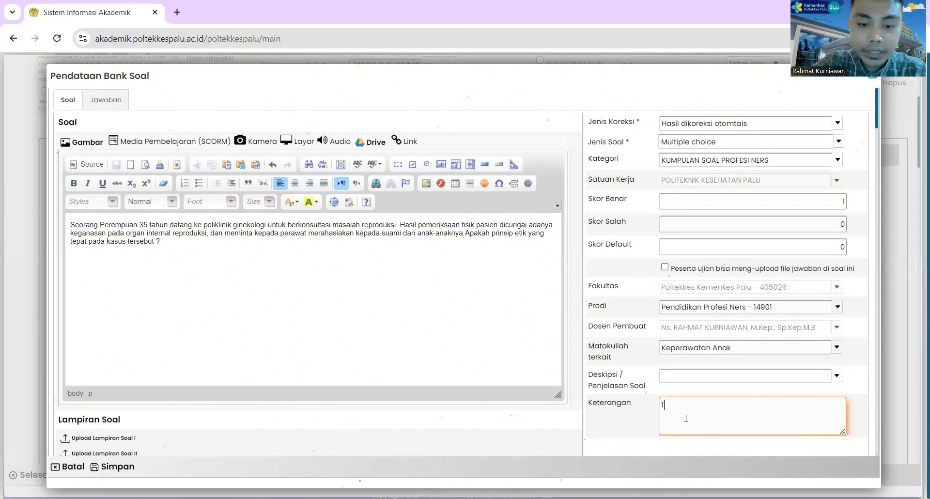
type("ry Out U")
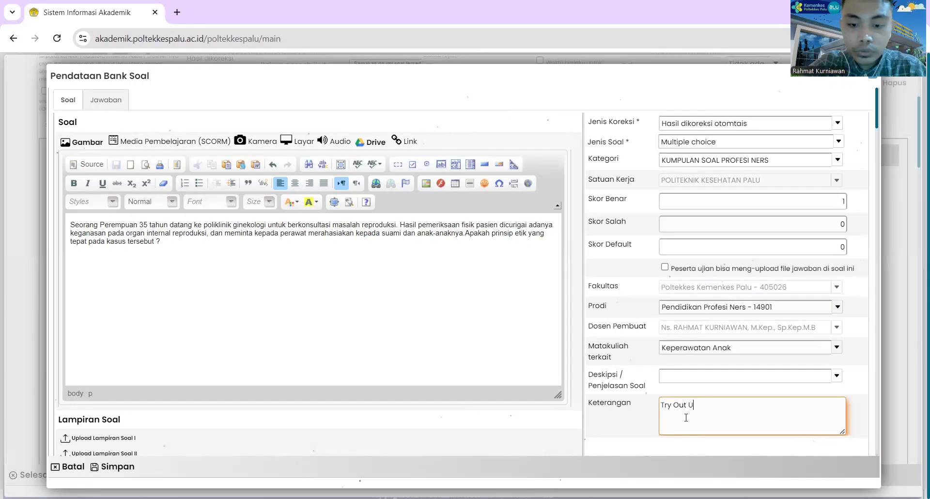
type("KOM Internal")
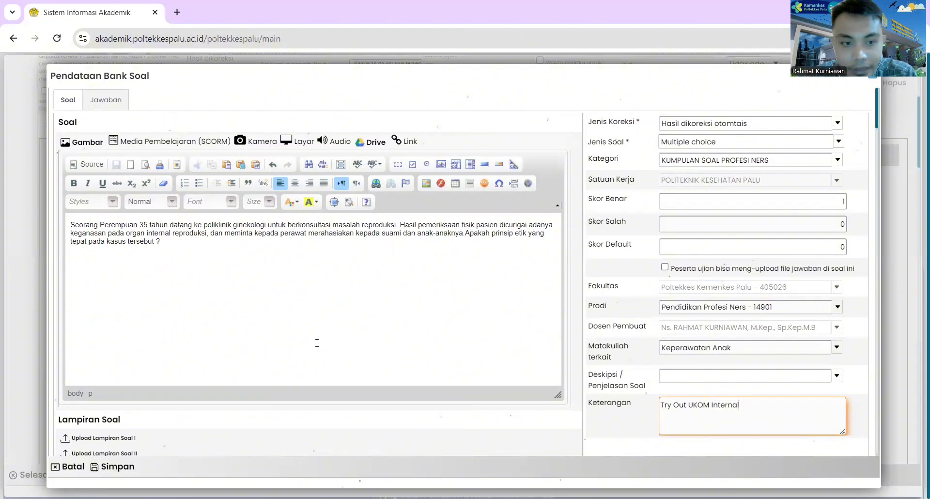
left_click(107, 473)
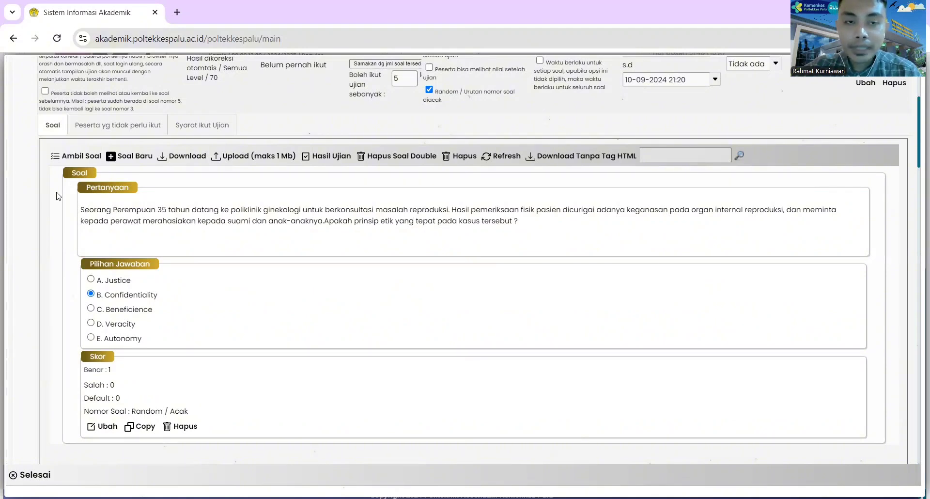
- Upload the question file template_ujian_1110_kuis_KMB_ to the exam's question list and acknowledge the upload notice
left_click(235, 158)
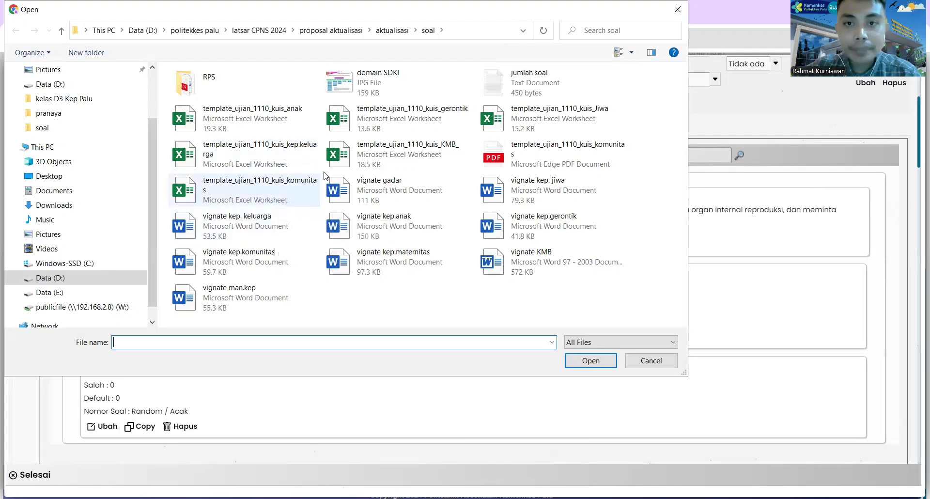
left_click(410, 155)
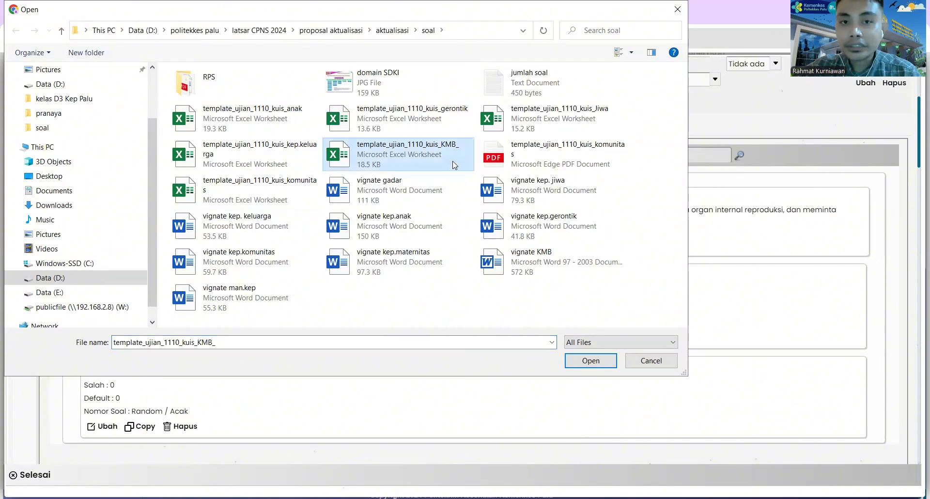
left_click(592, 361)
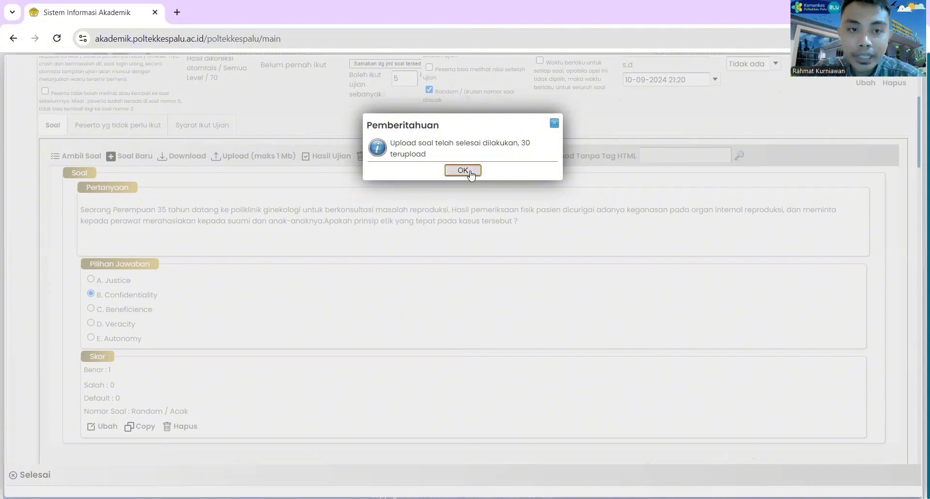
left_click(470, 171)
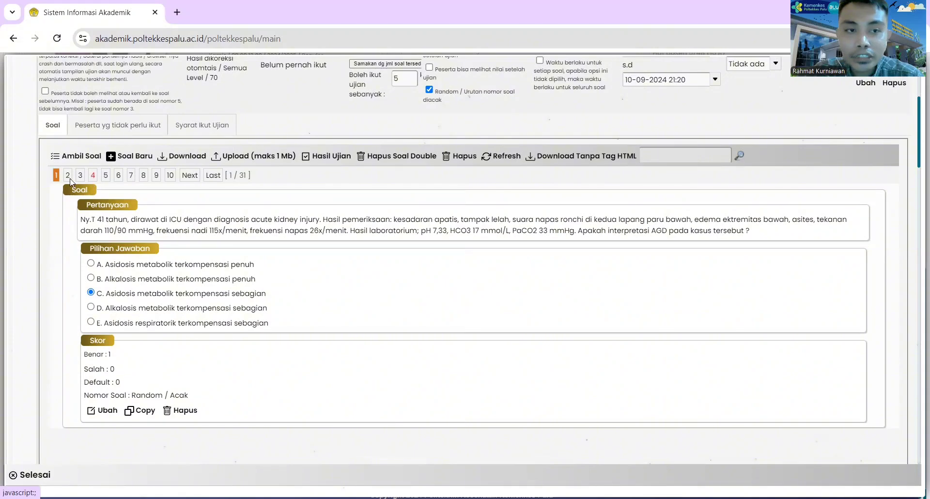
- Review the uploaded questions by viewing the last, the first and the second one
left_click(213, 175)
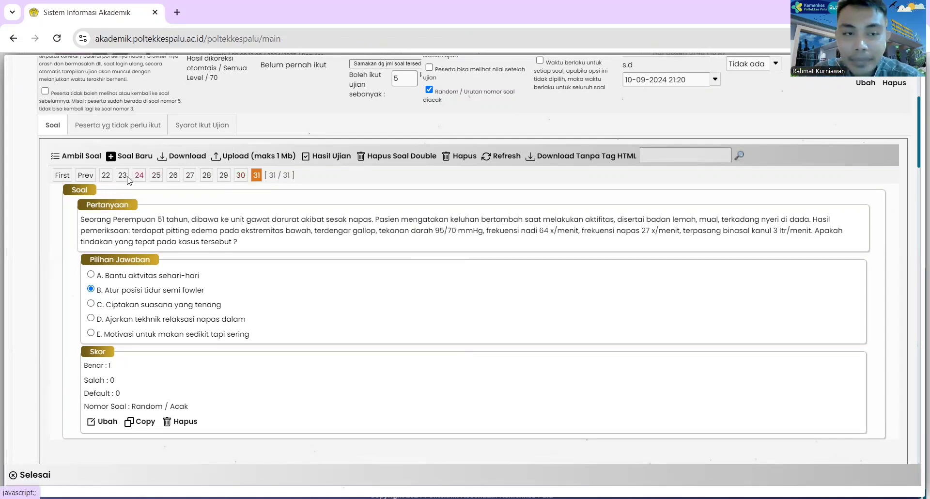
left_click(63, 177)
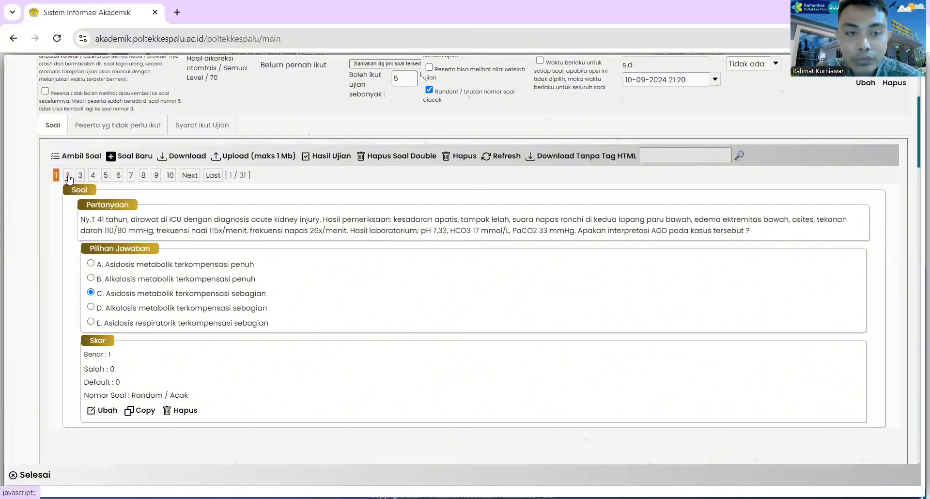
left_click(68, 176)
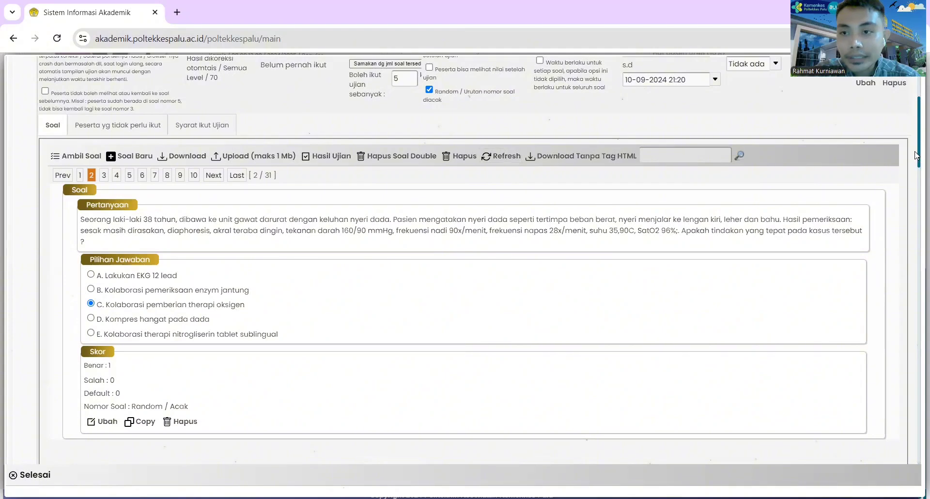
- Set the exam to display 31 questions with 1 allowed attempt, keeping the random question order enabled
left_click_drag(917, 144, 917, 118)
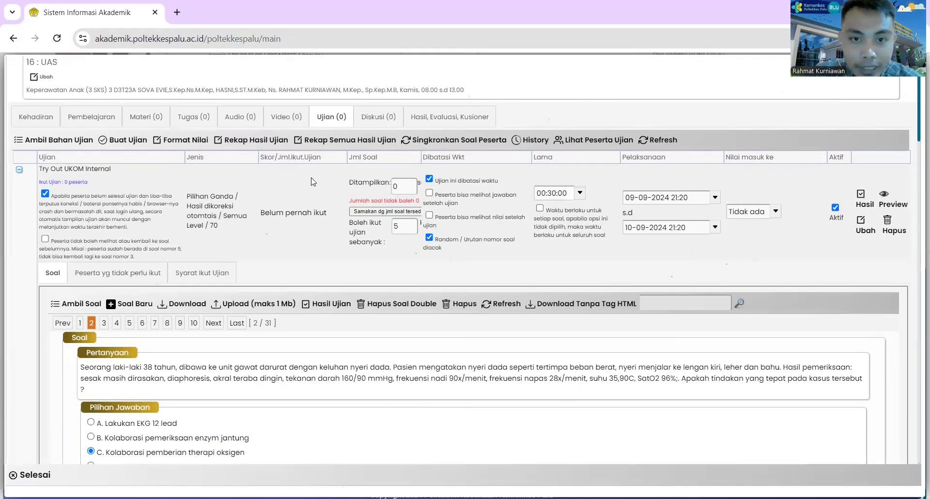
left_click(398, 226)
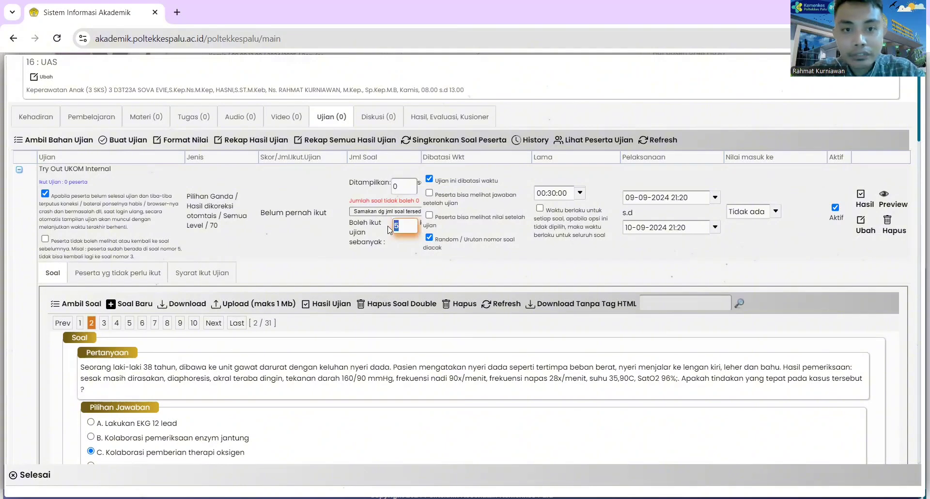
key("BackSpace")
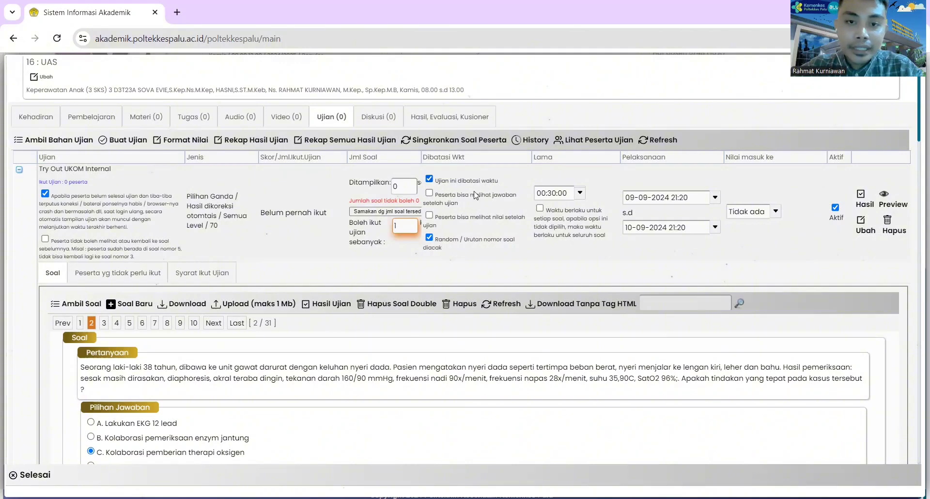
left_click(429, 238)
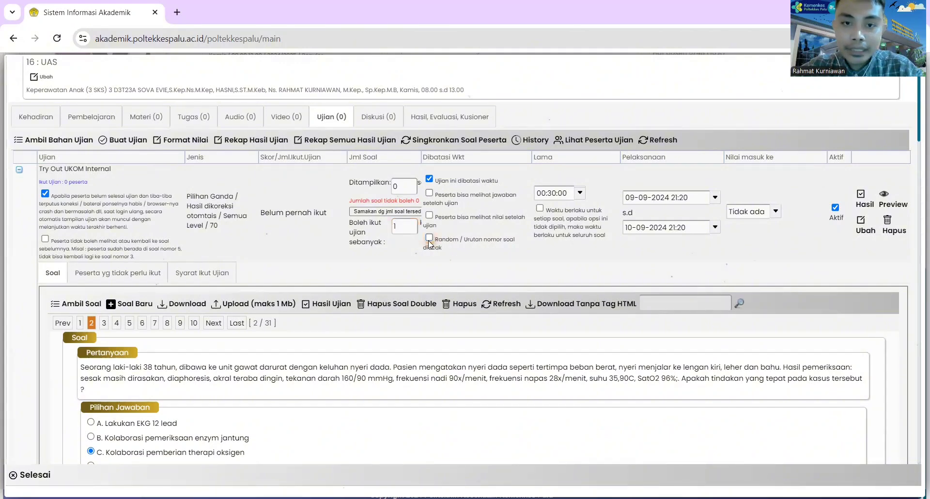
left_click(428, 238)
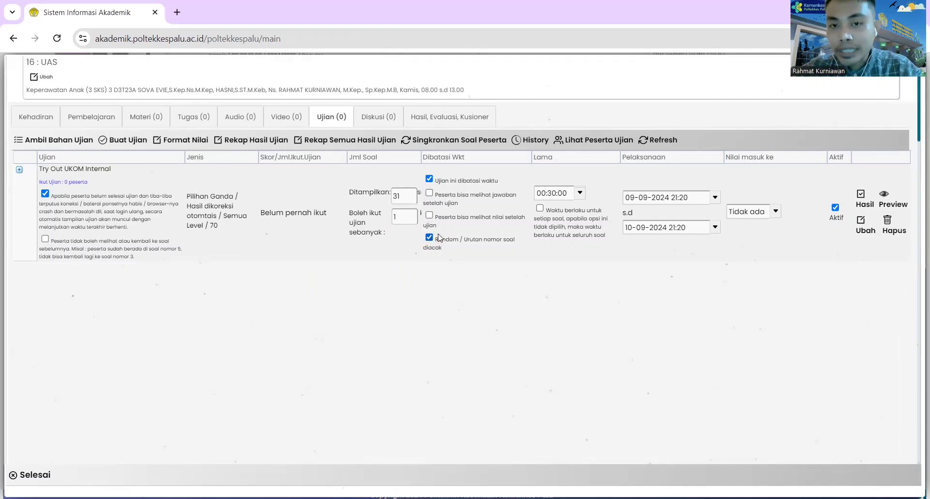
- Set the exam duration (Lama) to 00:31:00
left_click(553, 190)
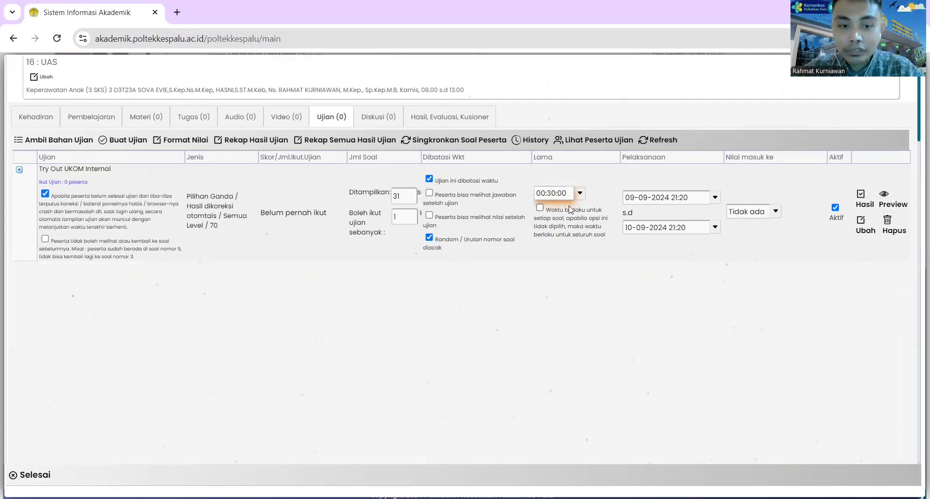
key("Delete")
key("Delete")
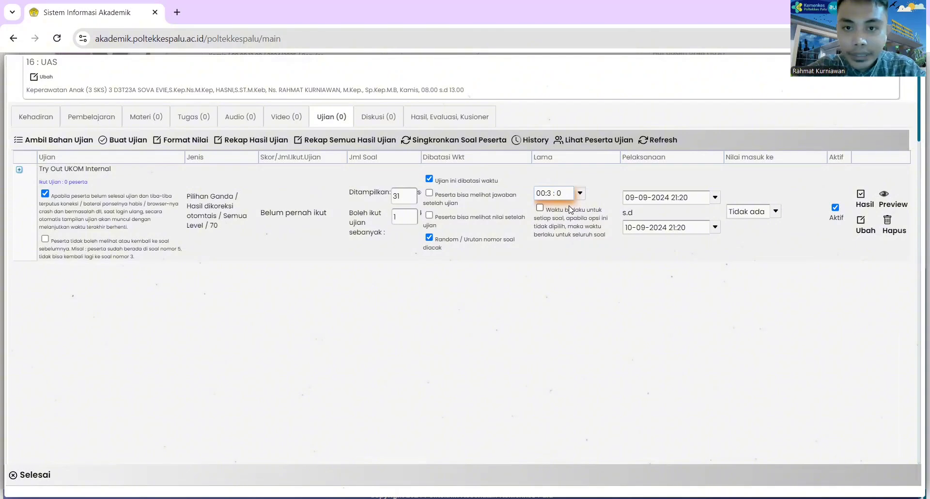
type("1:")
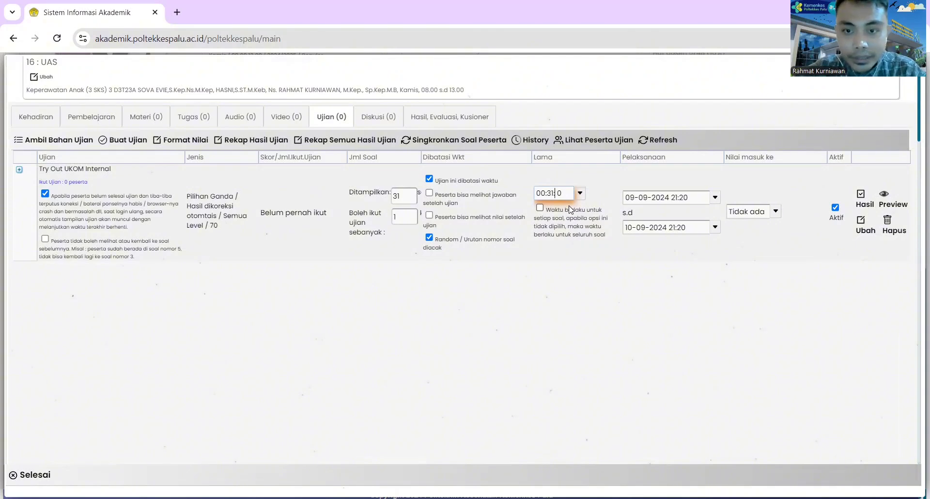
type("0")
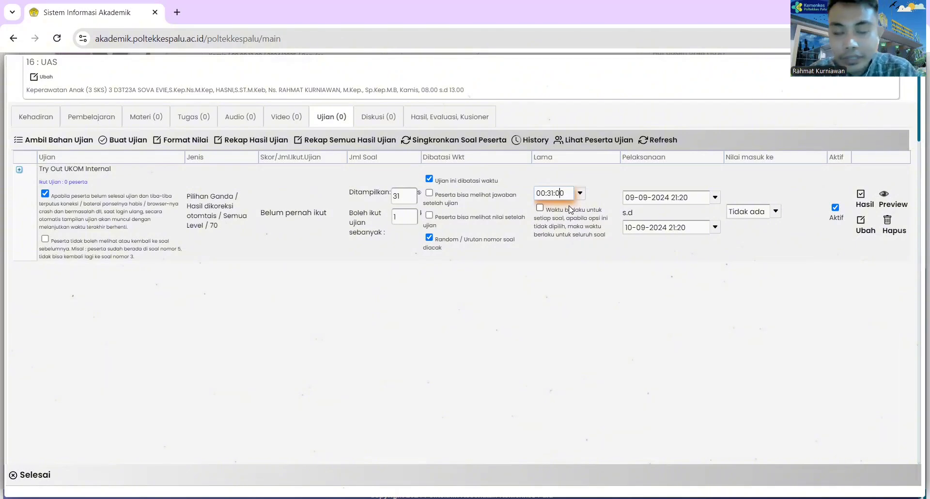
left_click(715, 198)
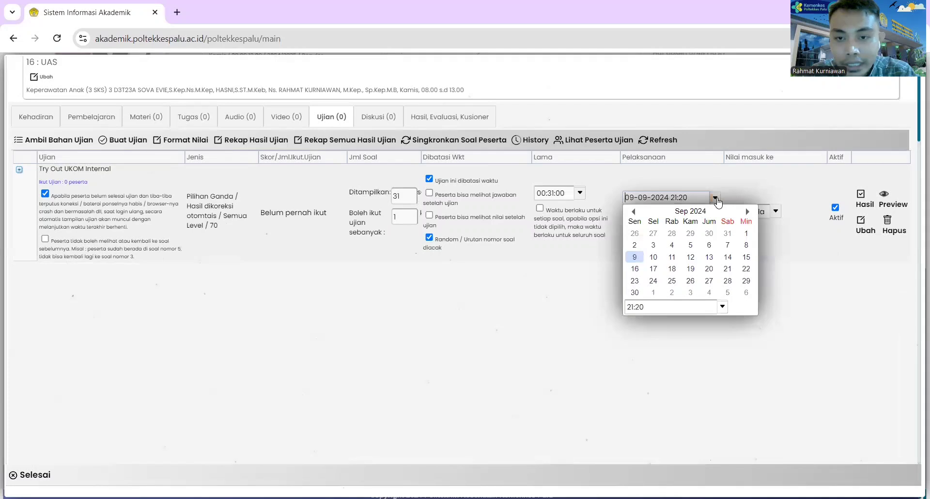
left_click(653, 281)
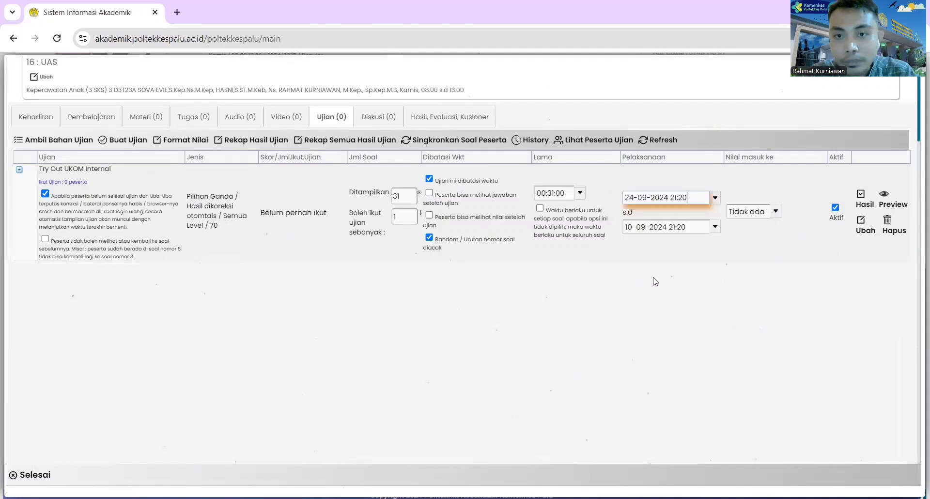
left_click(675, 197)
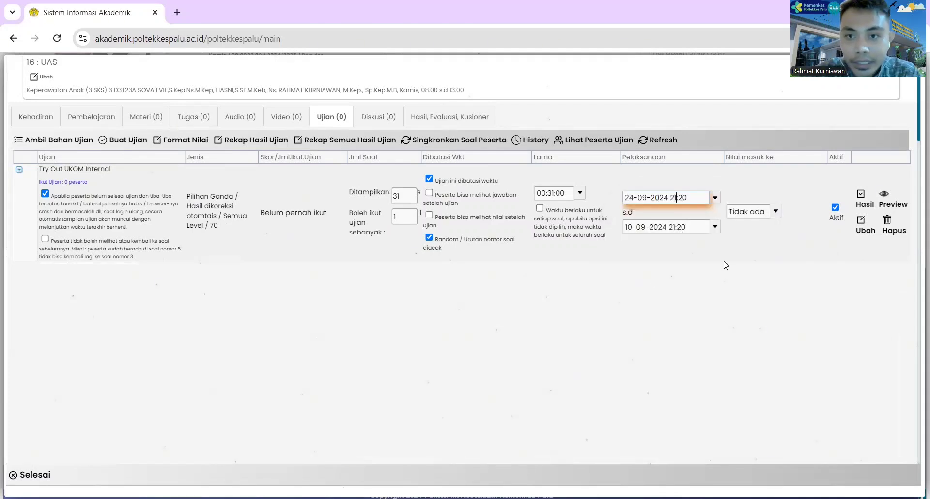
key("BackSpace")
key("BackSpace")
type("08")
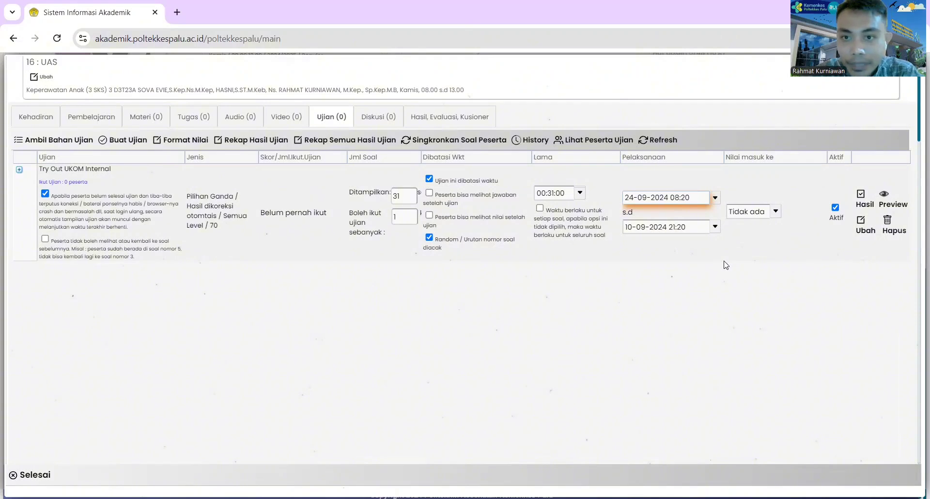
key("Delete")
type("0")
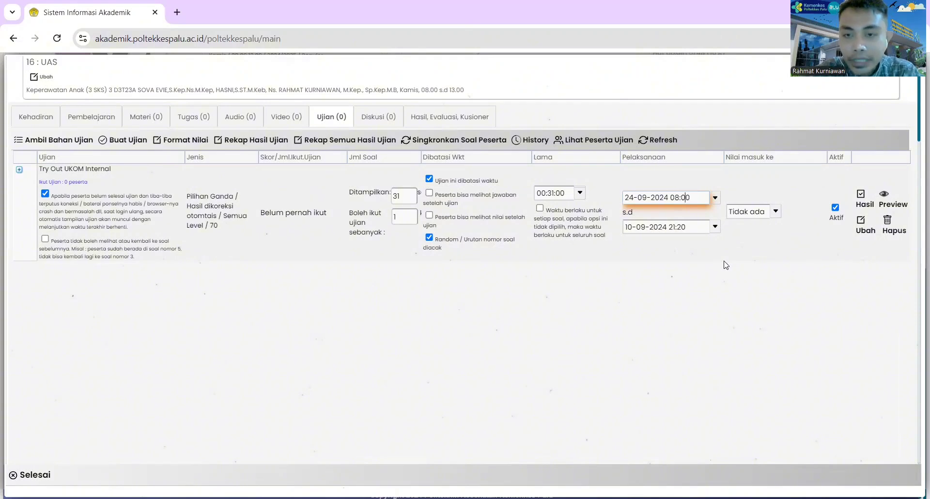
left_click(715, 227)
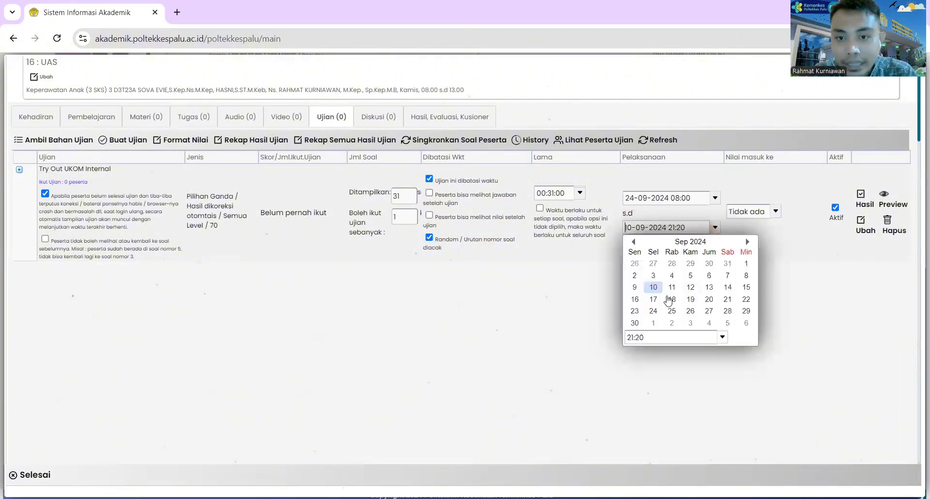
left_click(654, 314)
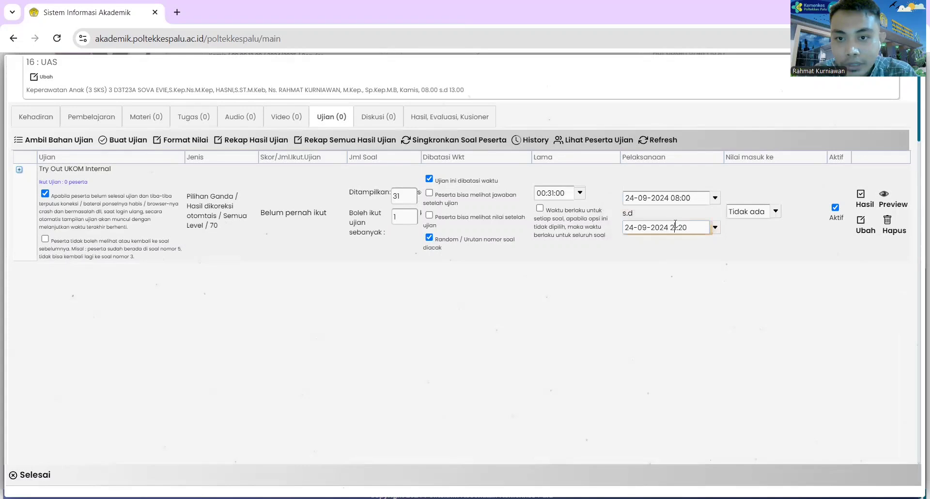
key("BackSpace")
key("BackSpace")
type("16")
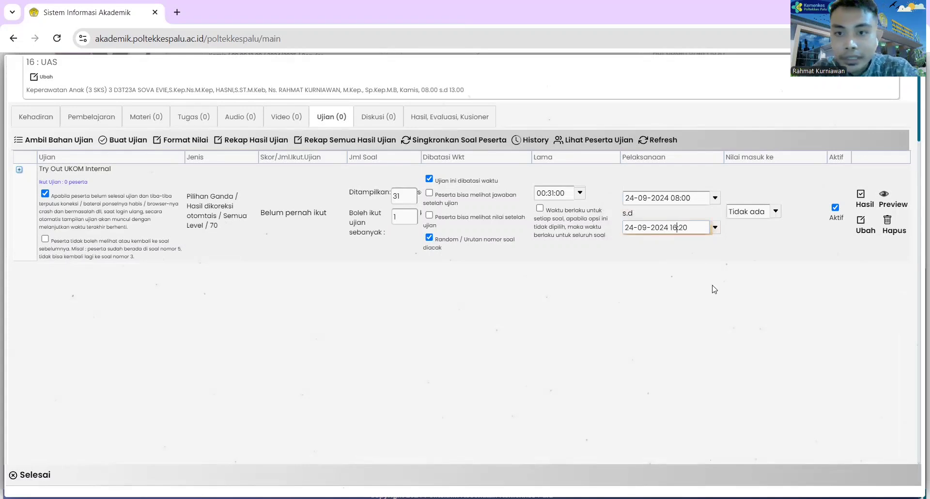
key("BackSpace")
type("0")
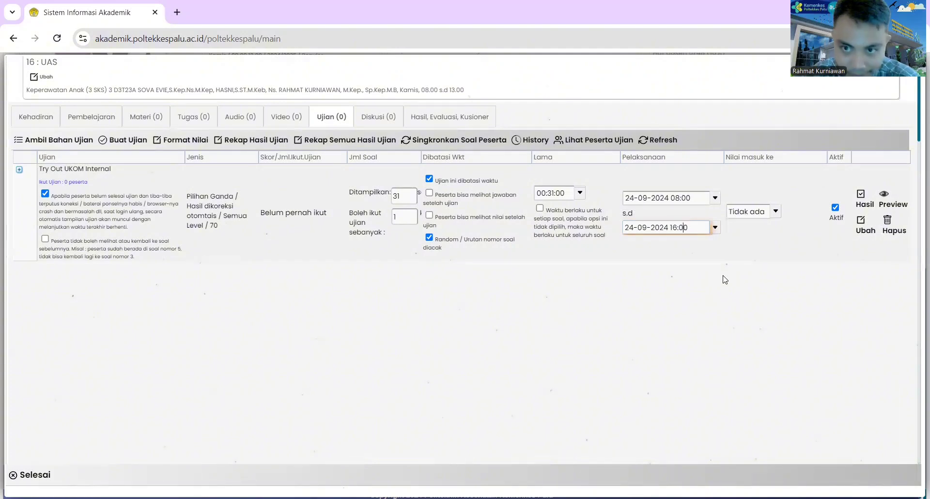
- Assign the exam score (Nilai masuk ke) to UAS (40%) and keep its weight (bobot) at 10
left_click(777, 213)
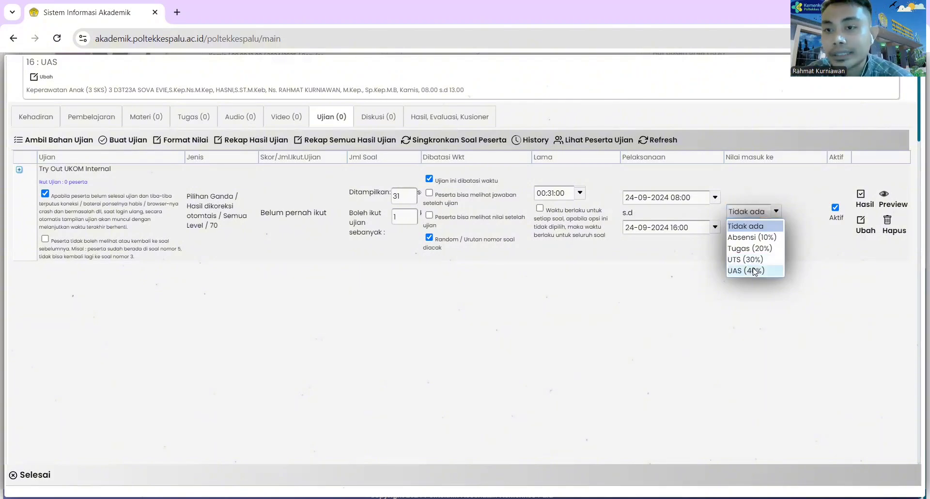
left_click(754, 272)
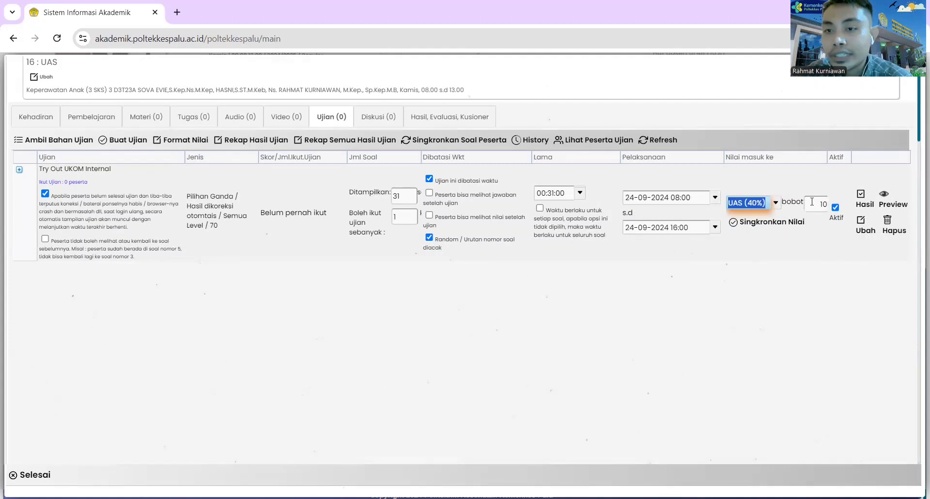
left_click_drag(815, 204, 828, 210)
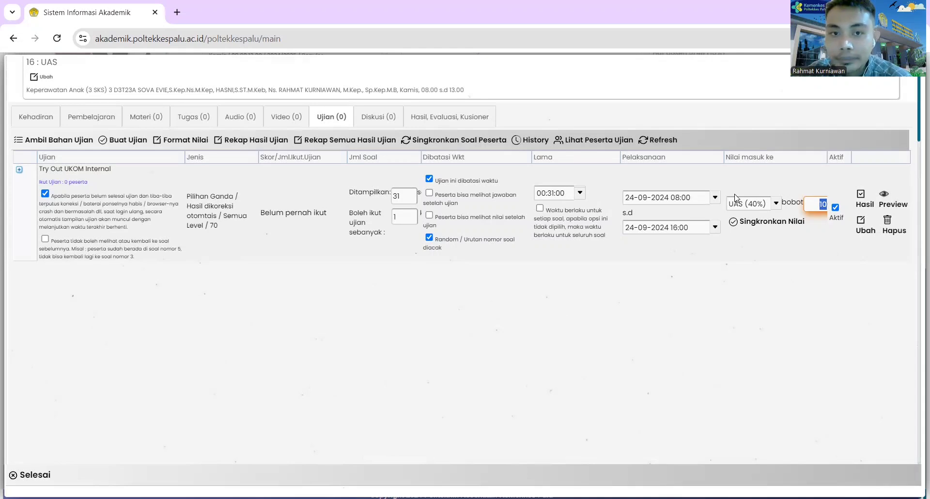
- Open the preview of Try Out UKOM Internal, read its instructions and requirements, and start the preview exam
left_click(884, 195)
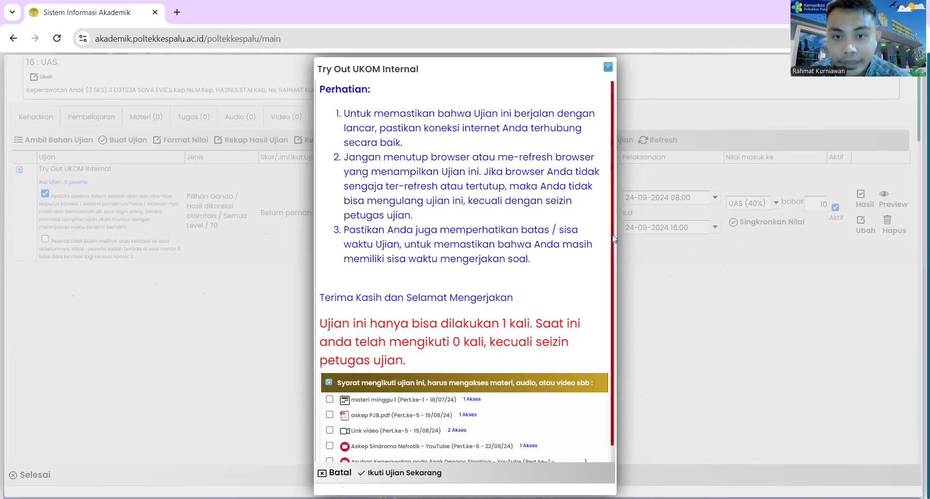
scroll(613, 239, "down", 1)
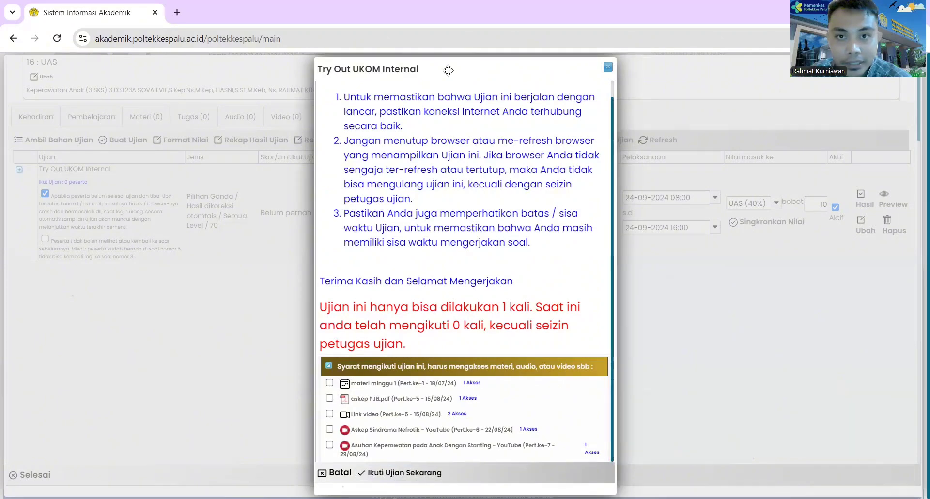
left_click_drag(449, 71, 335, 84)
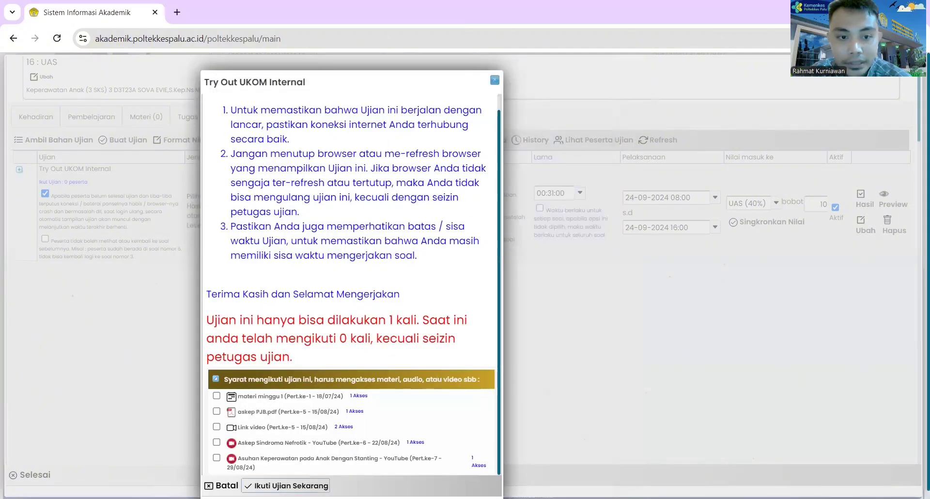
left_click(286, 485)
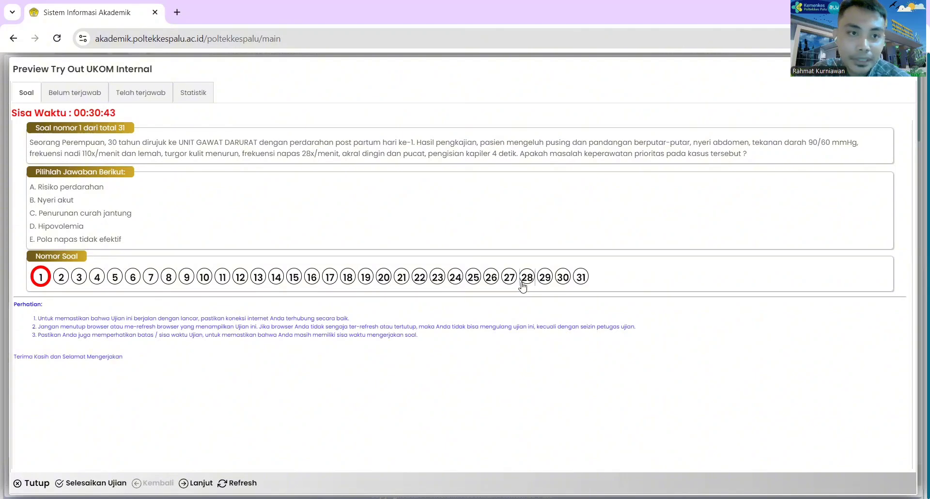
- Check the preview's lists of unanswered and answered questions and its statistics
left_click(65, 94)
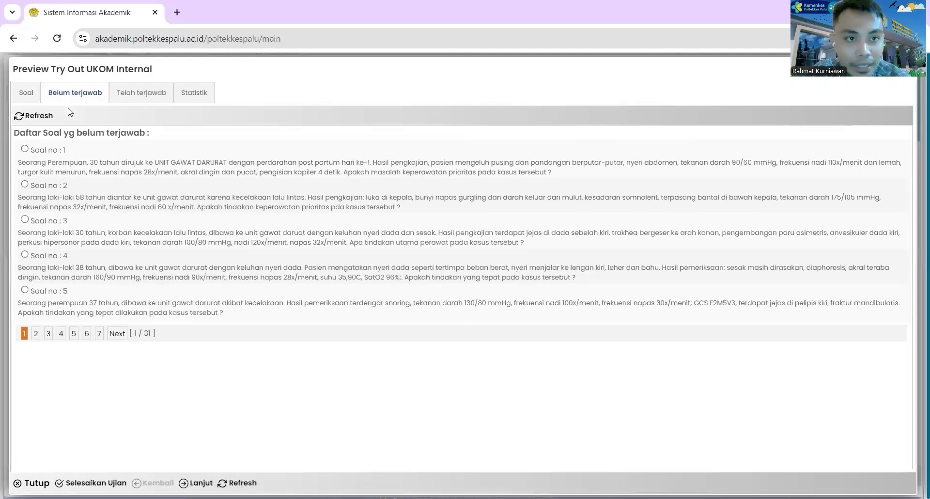
left_click(146, 96)
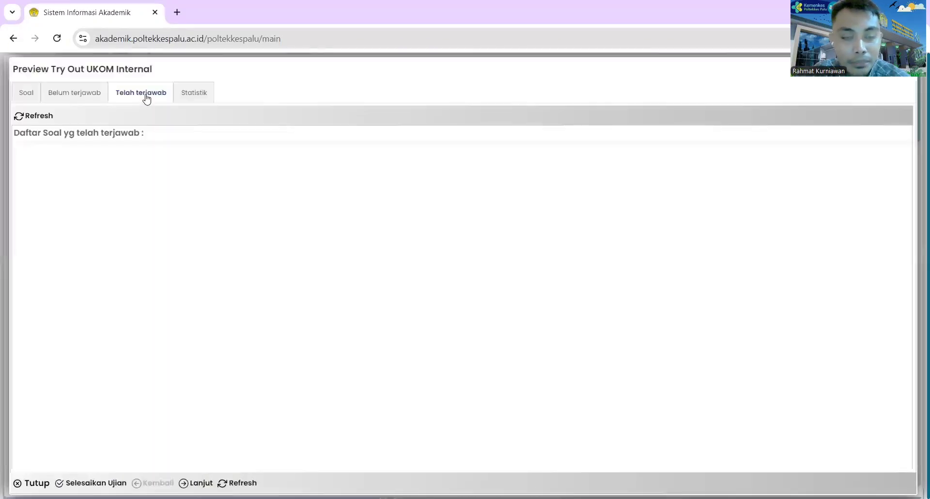
left_click(188, 100)
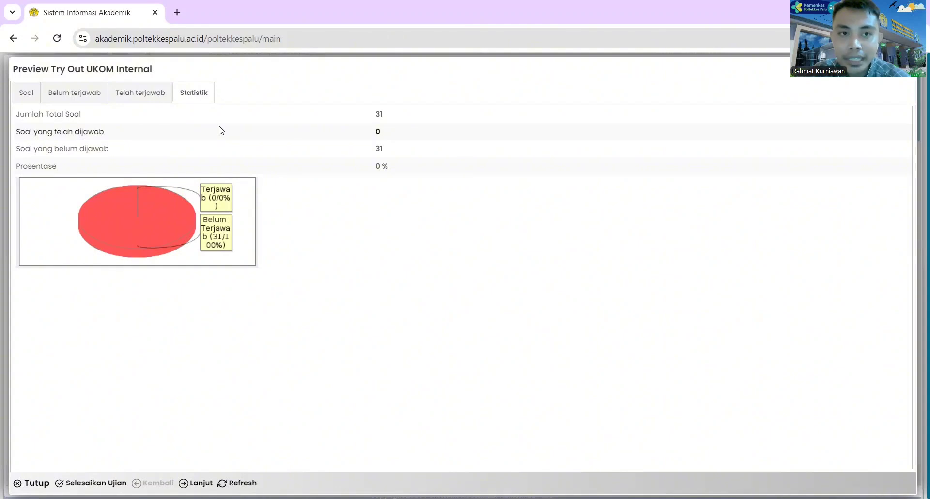
- Close the preview of Try Out UKOM Internal and exit the exam settings of the UAS meeting
left_click(32, 483)
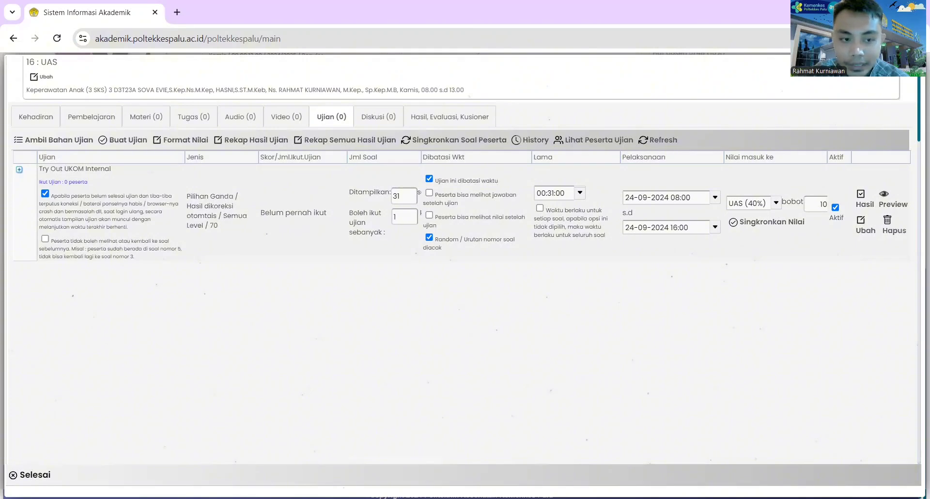
left_click(31, 475)
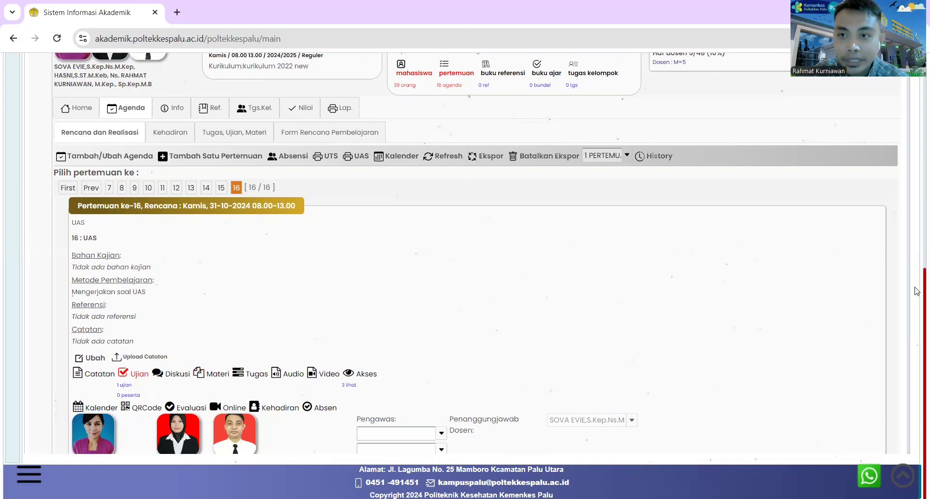
- Collapse the Keperawatan Anak 3 D3T23A class details in the course list and return to the Home page
left_click_drag(917, 291, 917, 155)
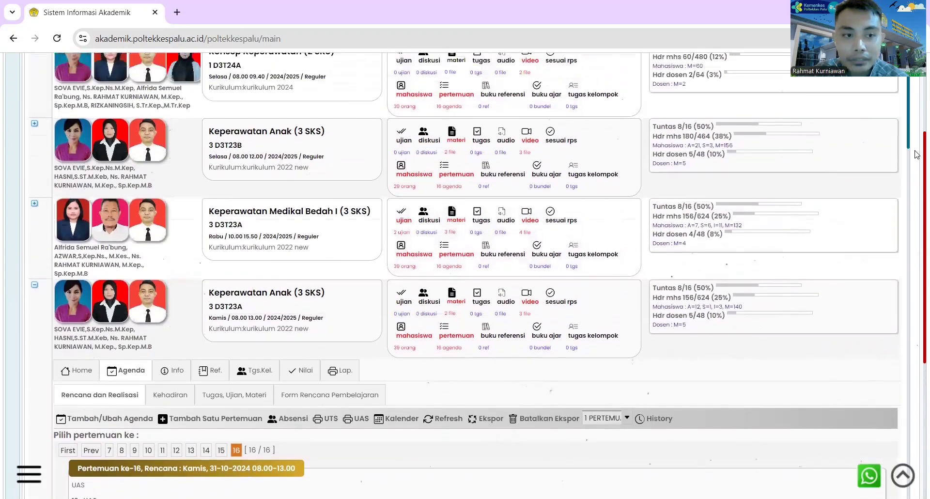
left_click(34, 285)
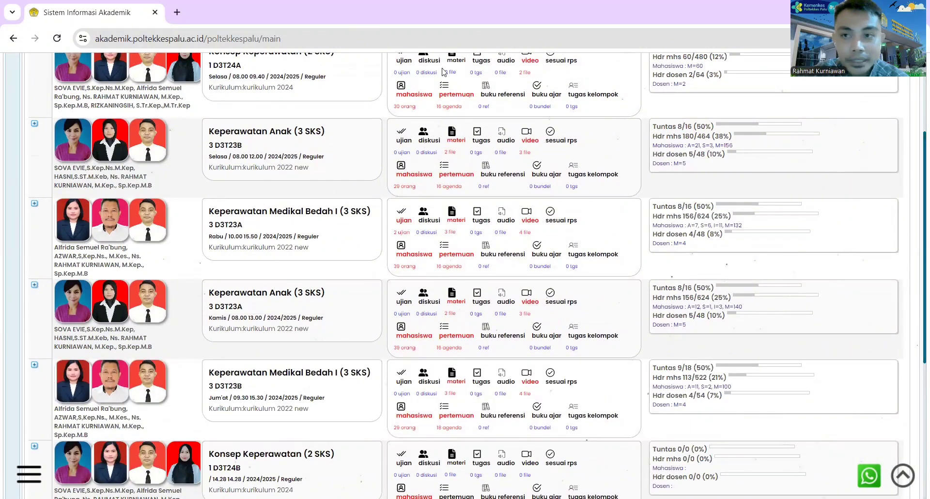
scroll(918, 93, "up", 1)
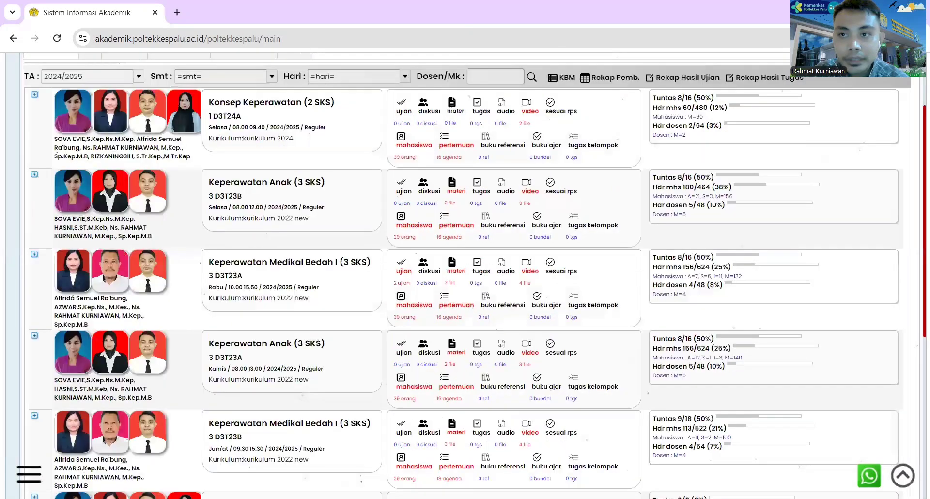
scroll(46, 131, "up", 2)
left_click(47, 129)
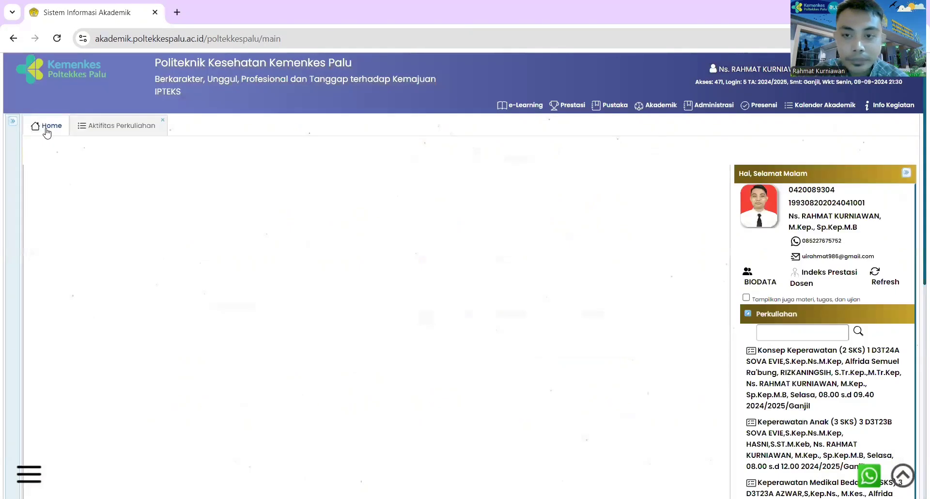